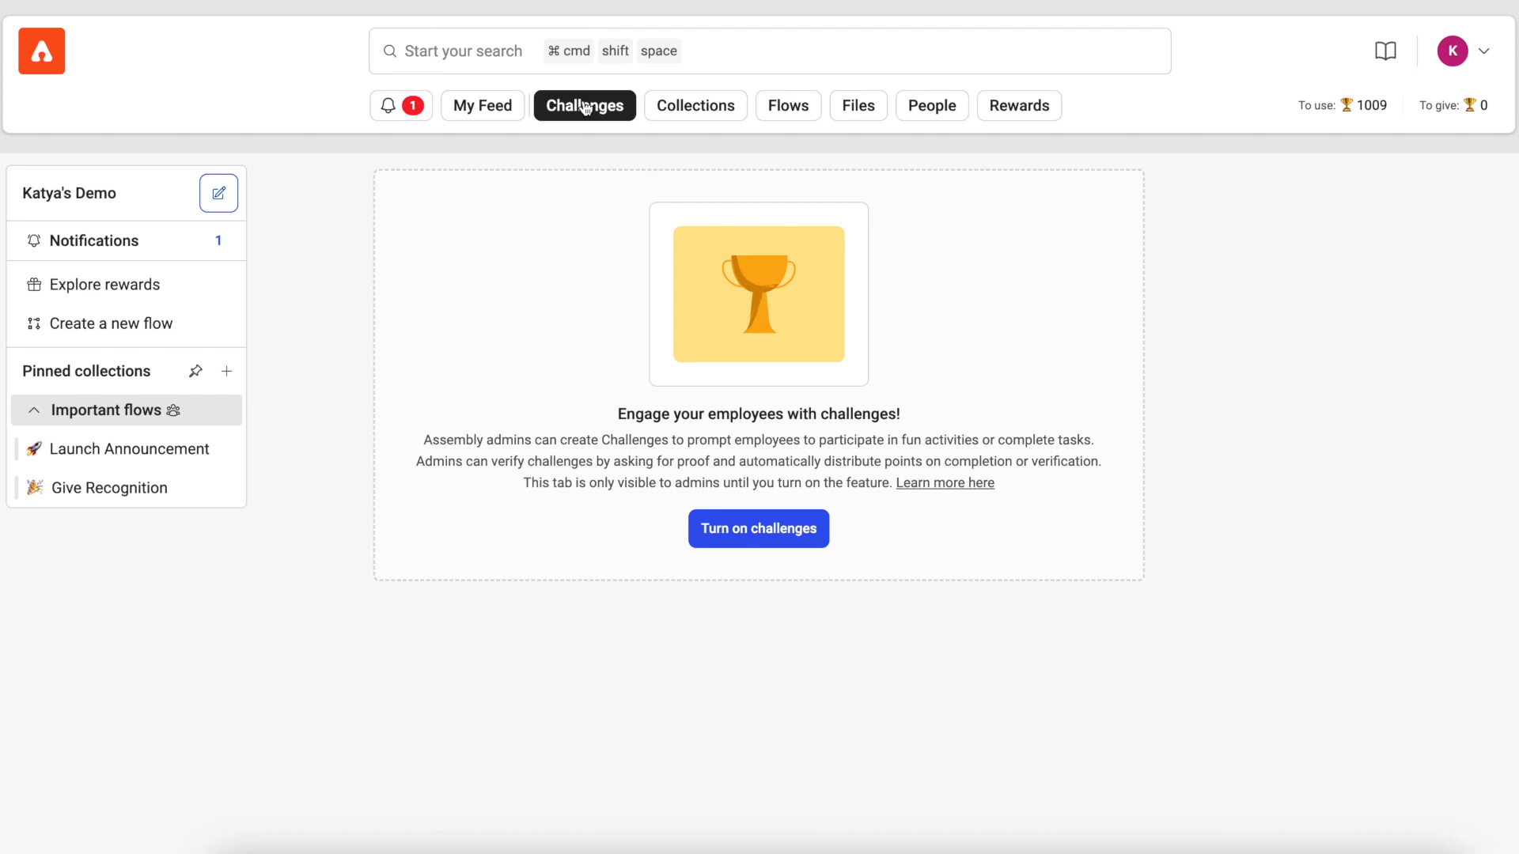
# Step: Activate the Challenges feature for the workspace and return to the home feed
pyautogui.click(791, 534)
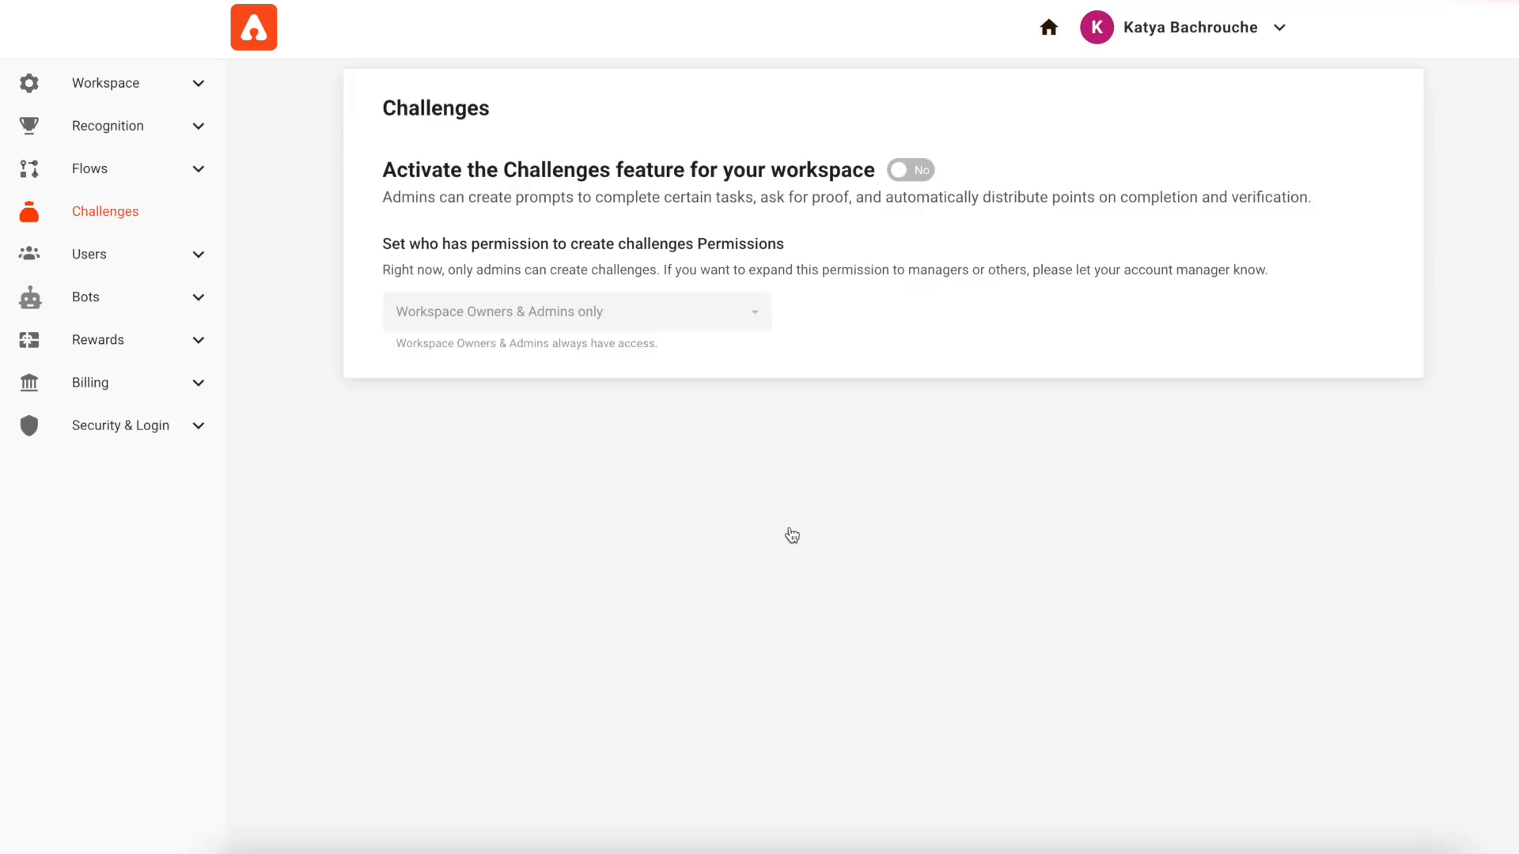
pyautogui.click(922, 173)
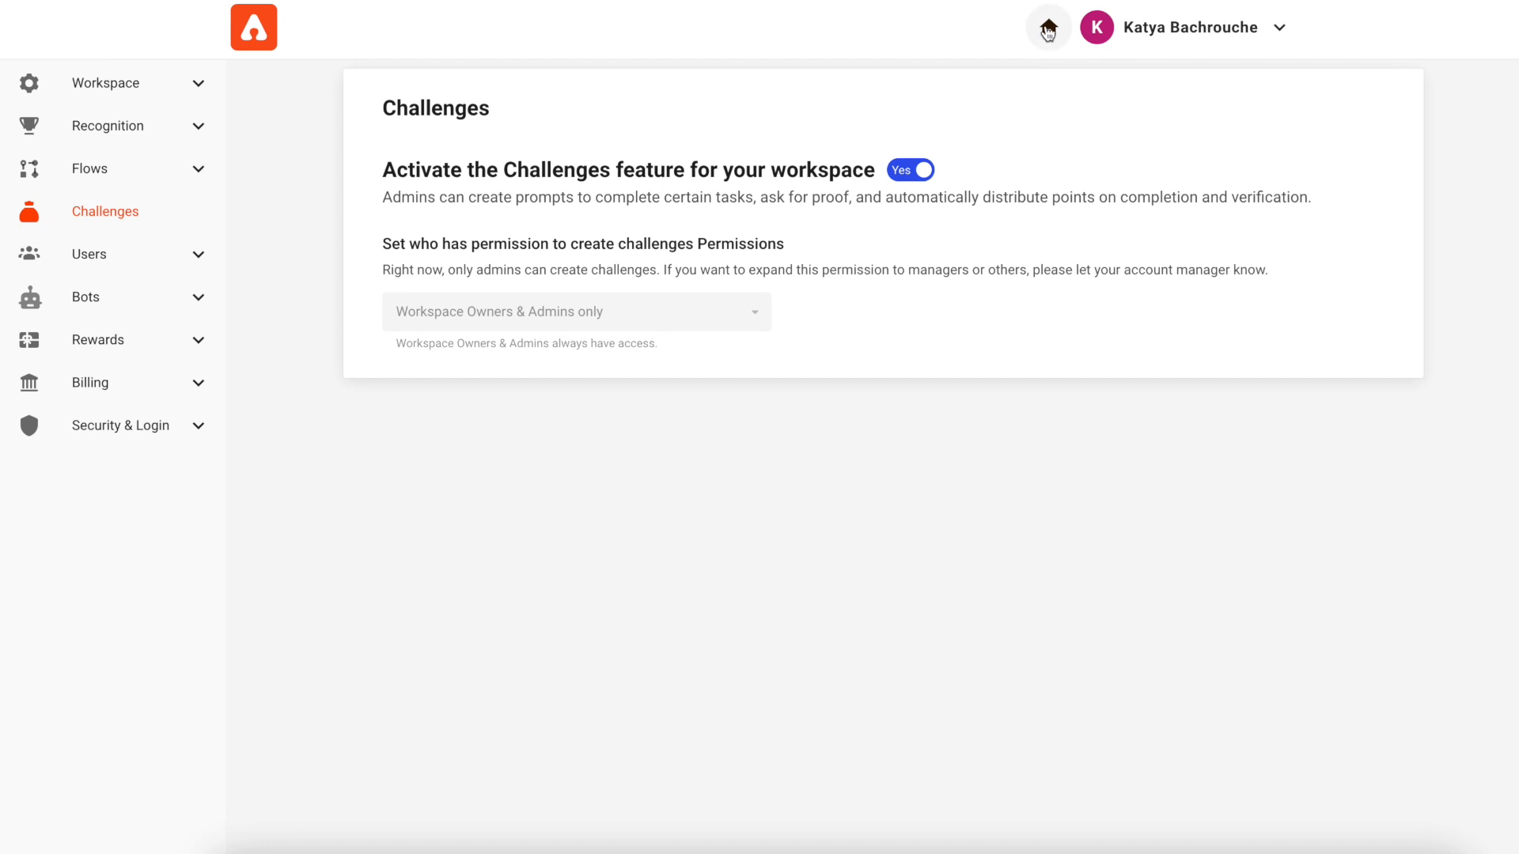
pyautogui.click(1048, 31)
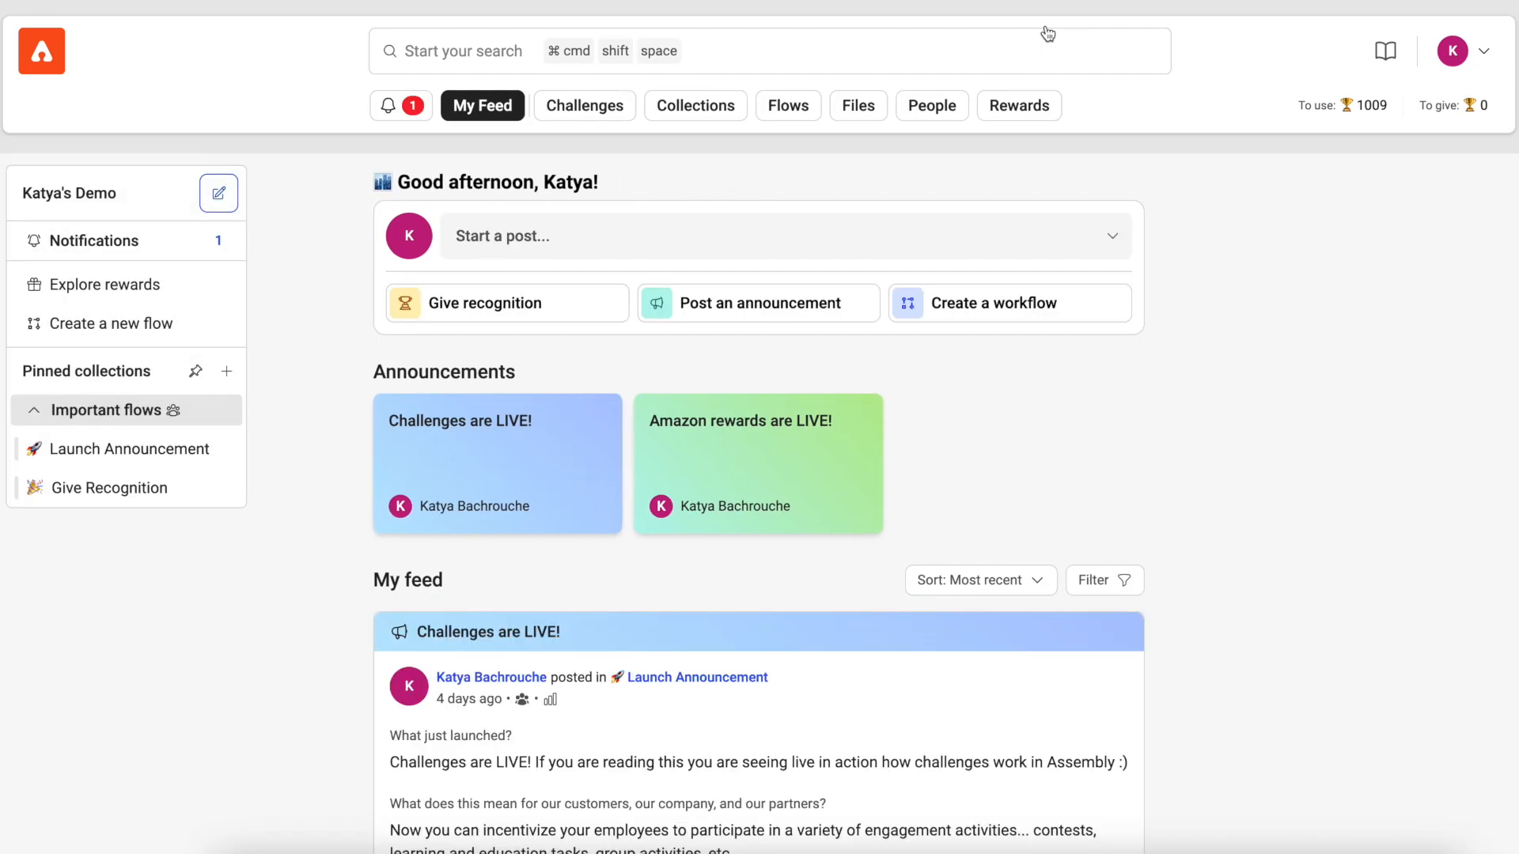
# Step: Start a new challenge from the Challenges page and title it "Demo challenge"
pyautogui.click(605, 111)
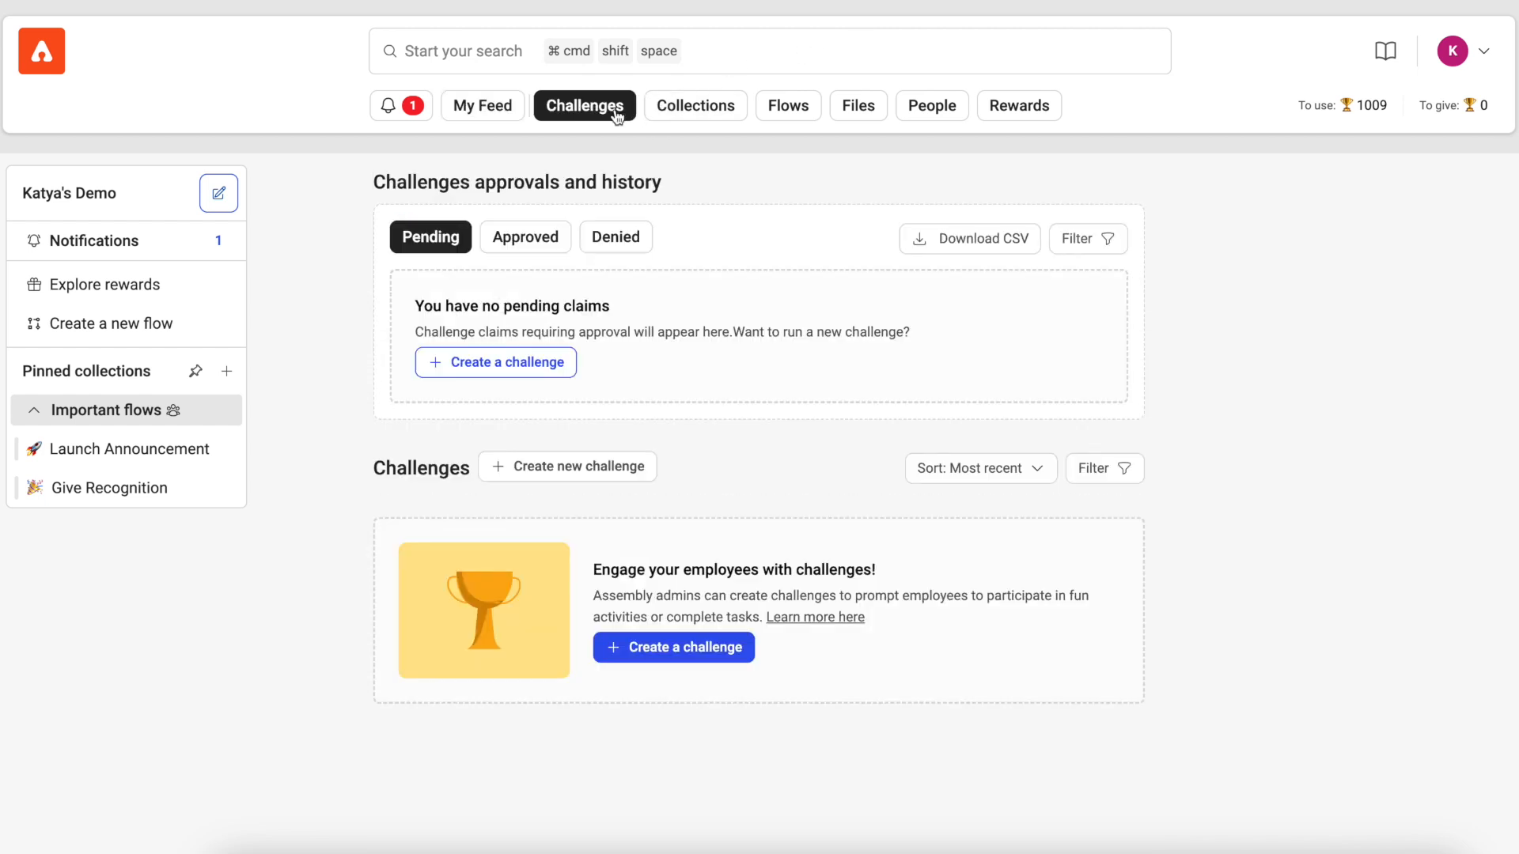
pyautogui.click(586, 476)
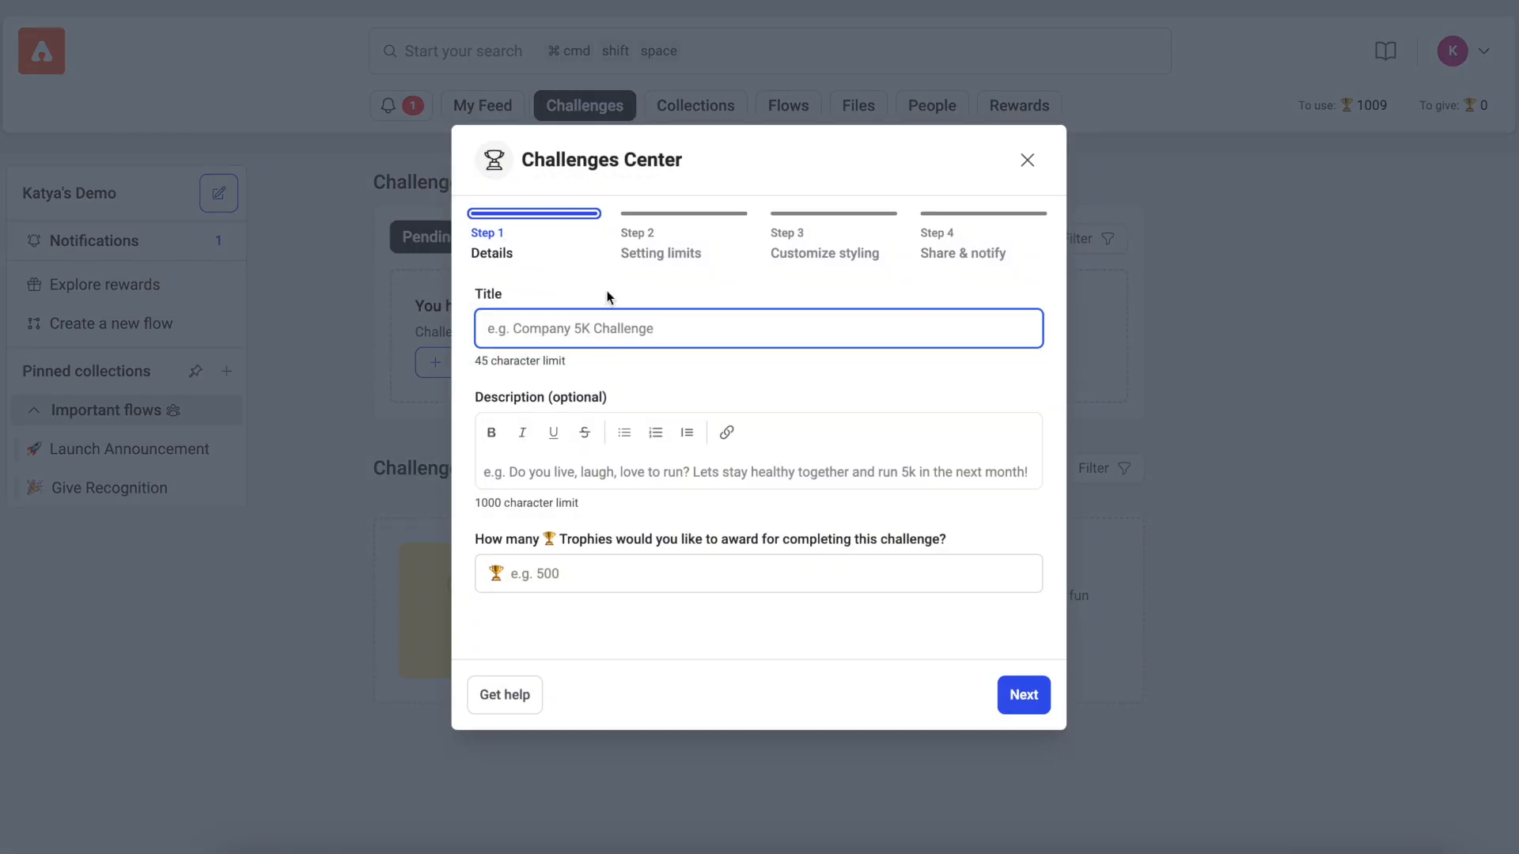
pyautogui.write('Demo challenge')
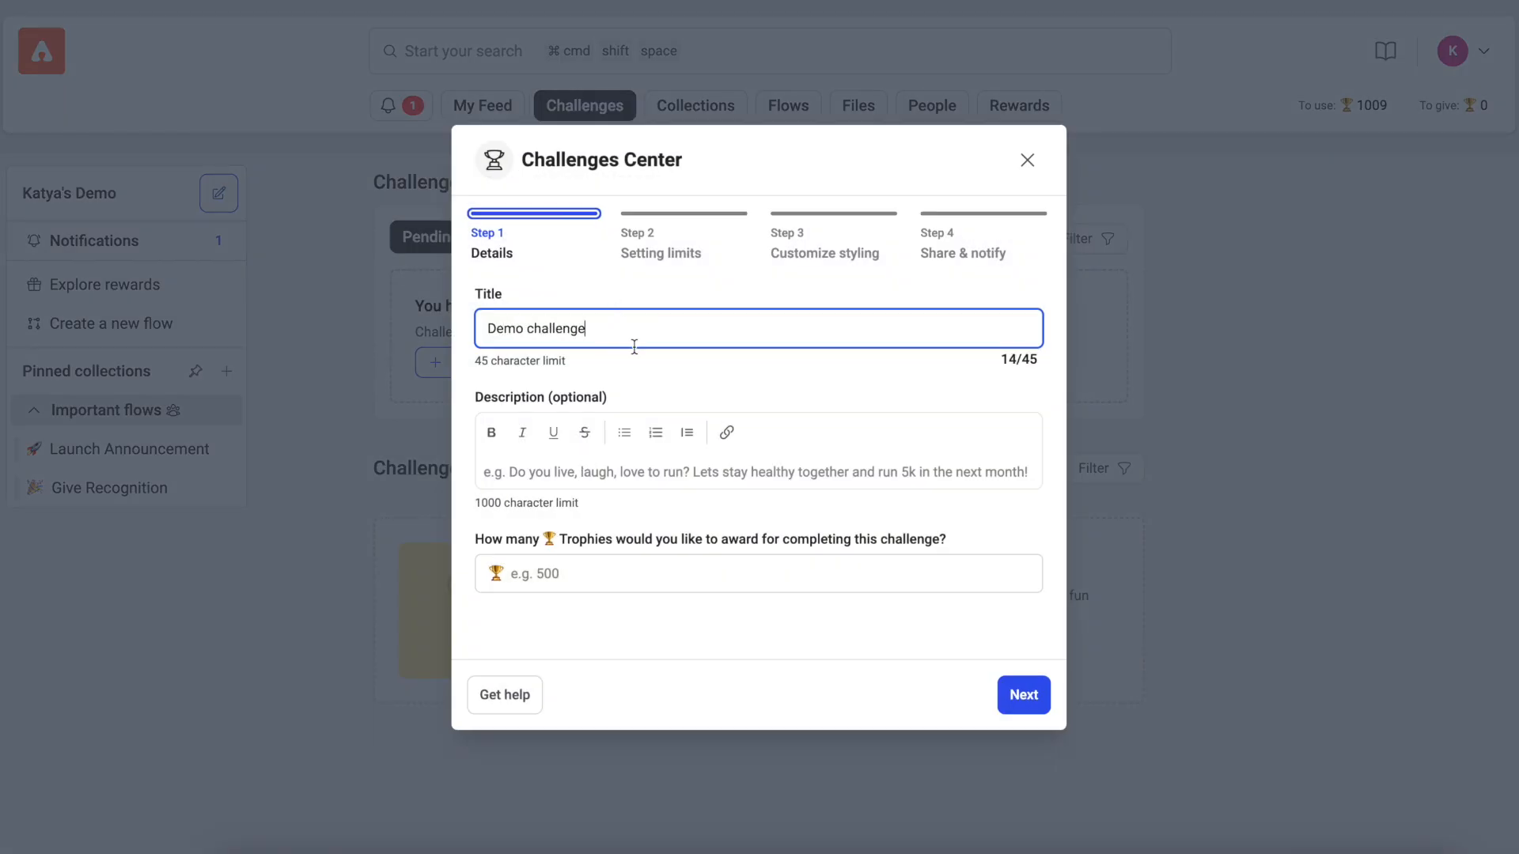
# Step: Enter the challenge description "This is a demo challenge. you can include instructions here for how you want your participants to participate in the challenge!"
pyautogui.click(651, 472)
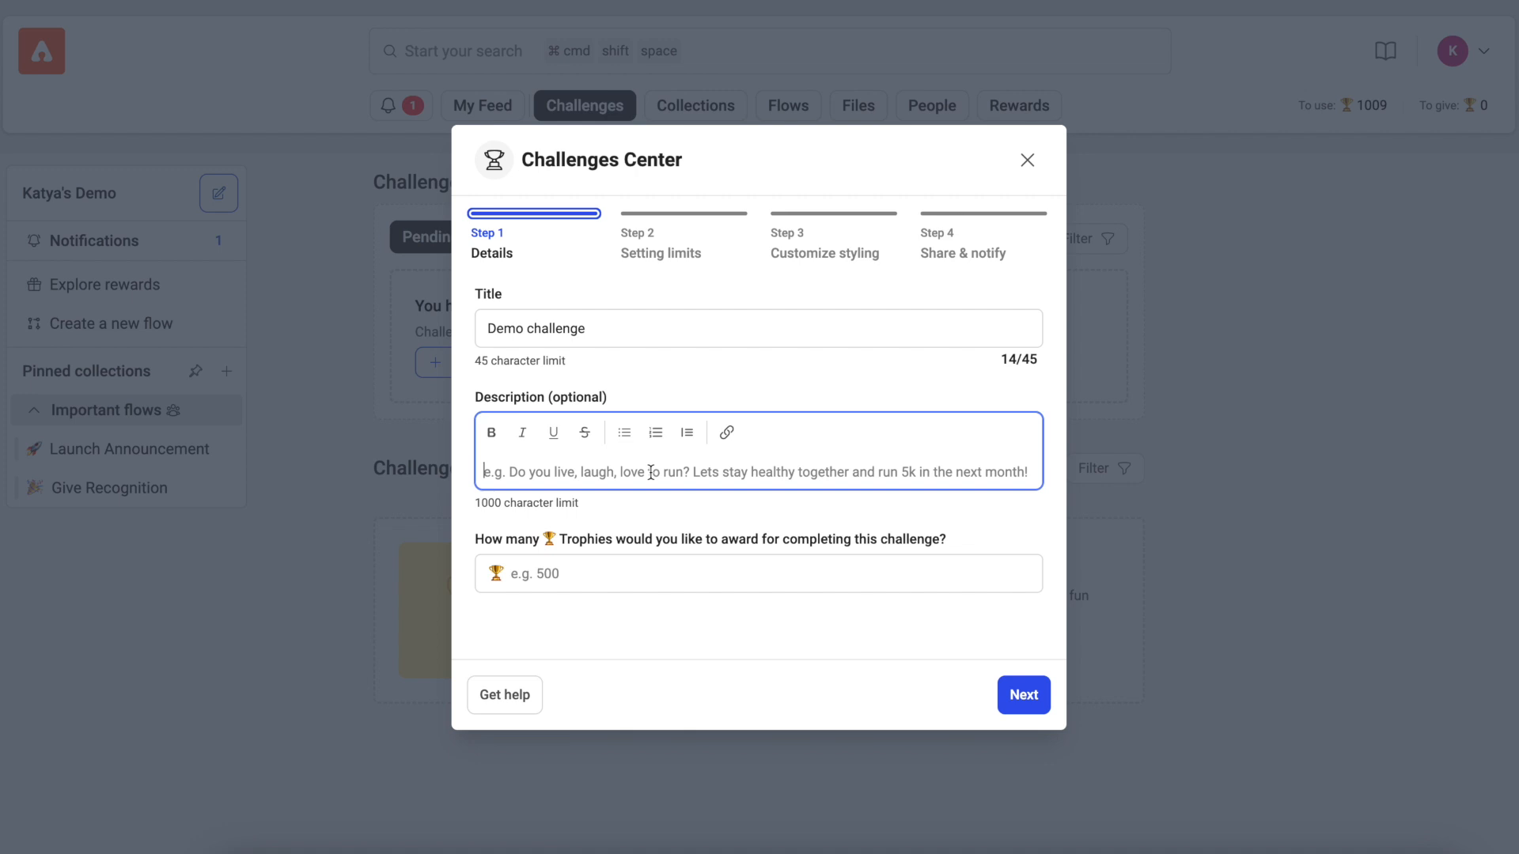
pyautogui.write('This is a demo challenge. you can include instructions here for how yo')
pyautogui.press('BackSpace')
pyautogui.press('BackSpace')
pyautogui.write('how you want your participants to participate in the challenge!')
# Step: Set the award for completing the challenge to 100 trophies and continue to the limit settings
pyautogui.click(615, 606)
pyautogui.write('100')
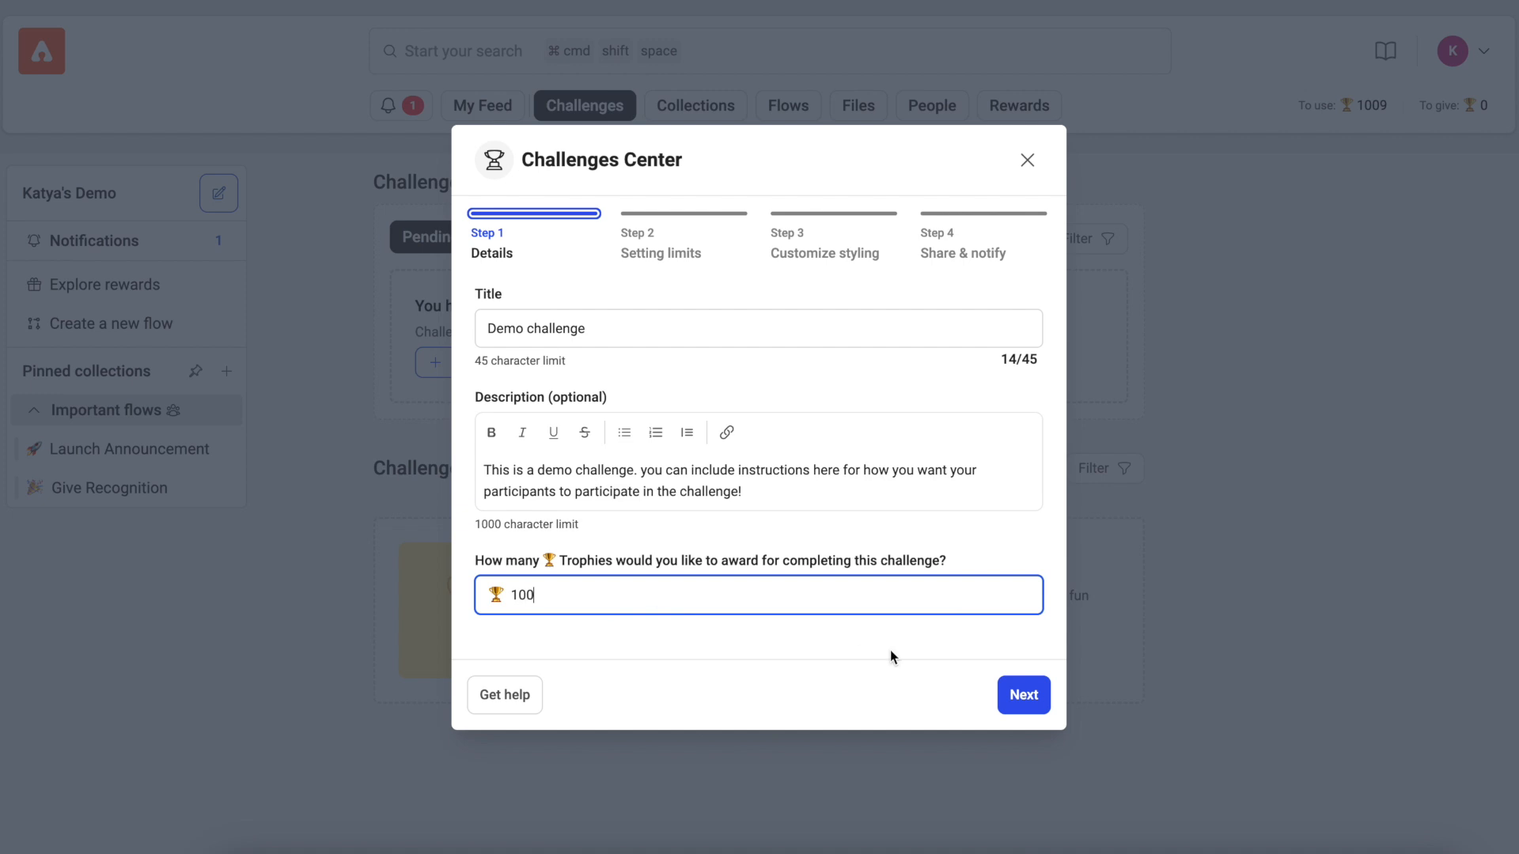
pyautogui.click(1028, 698)
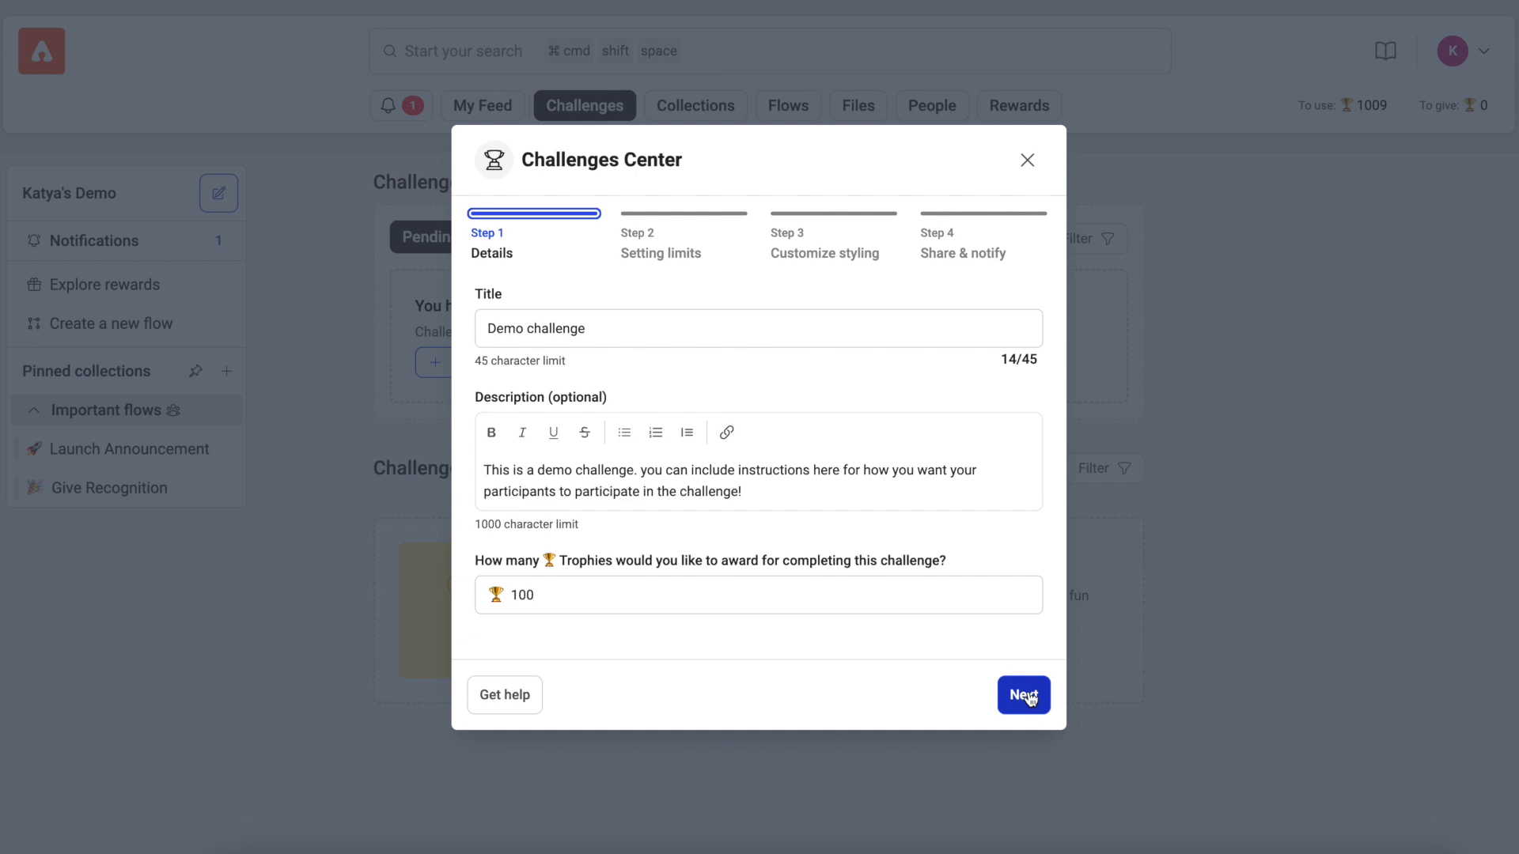
pyautogui.click(1028, 698)
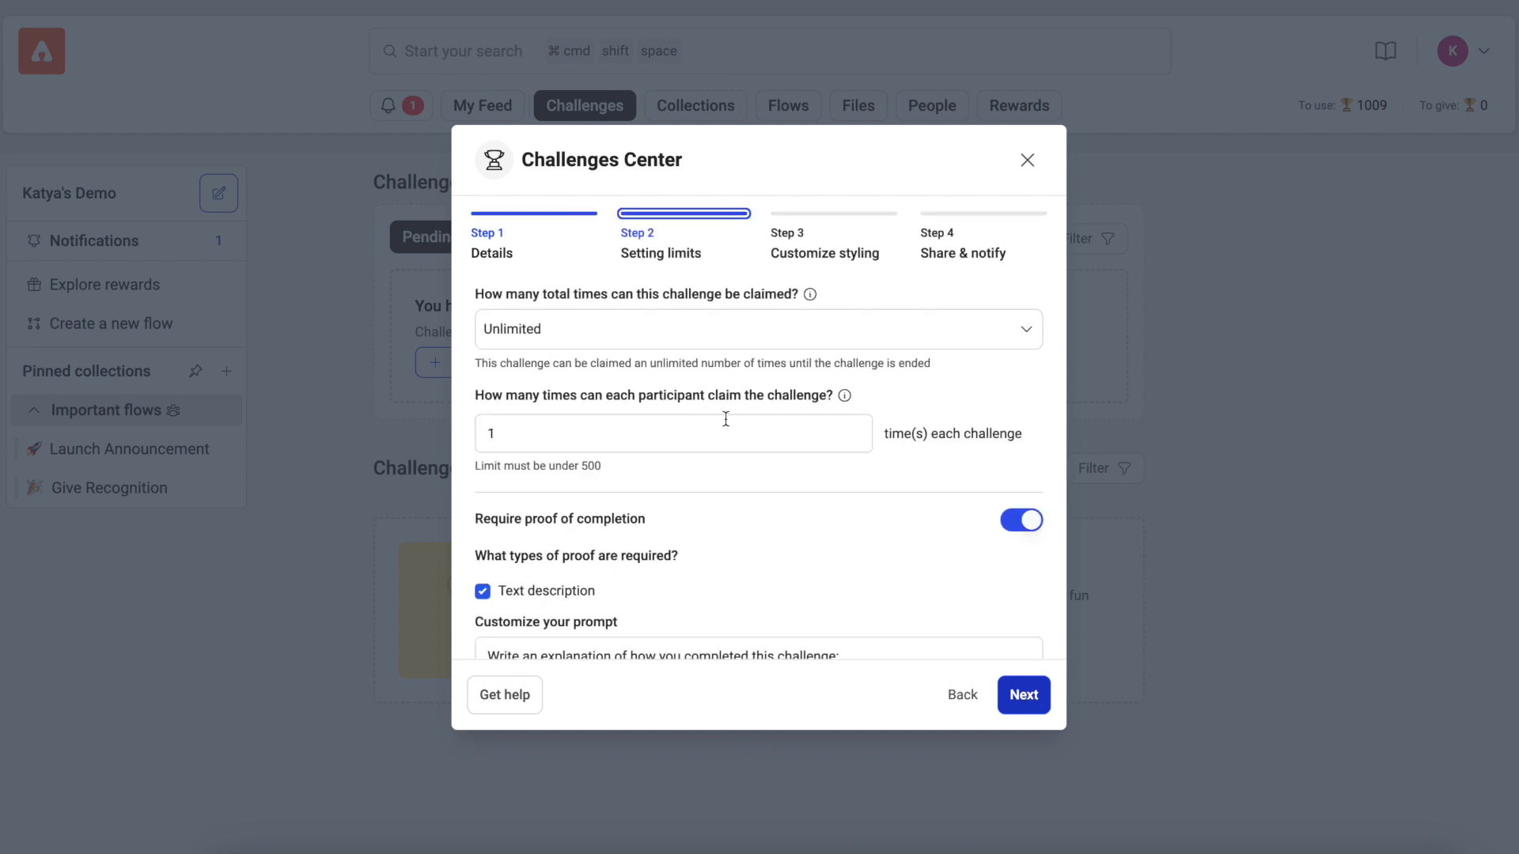
# Step: Limit the number of times the challenge can be claimed to 3 total claims
pyautogui.click(578, 335)
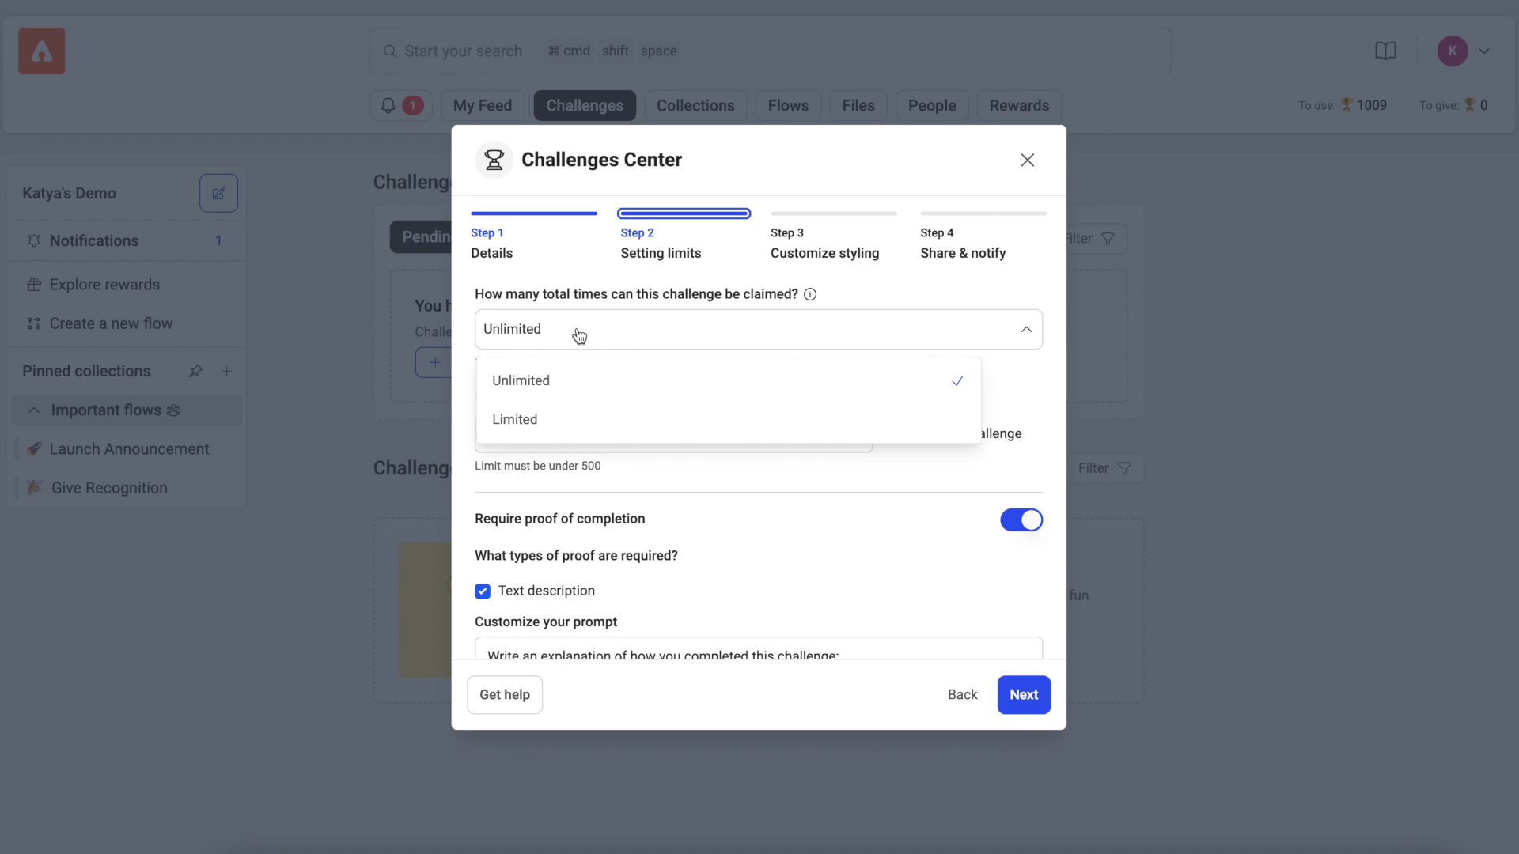
pyautogui.click(564, 431)
pyautogui.moveTo(793, 338); pyautogui.dragTo(762, 340)
pyautogui.write('3')
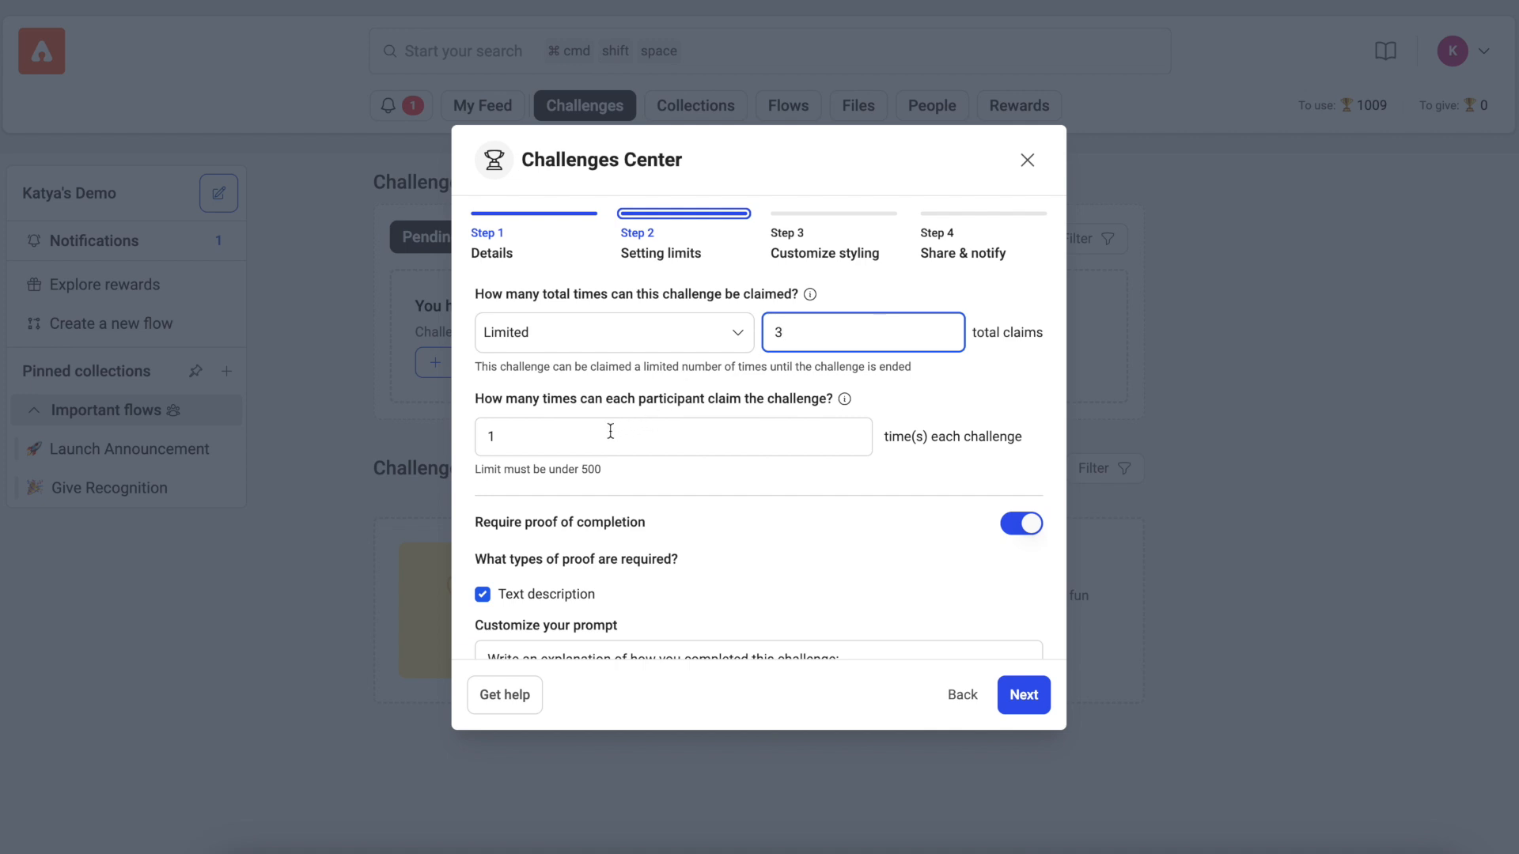
pyautogui.click(571, 436)
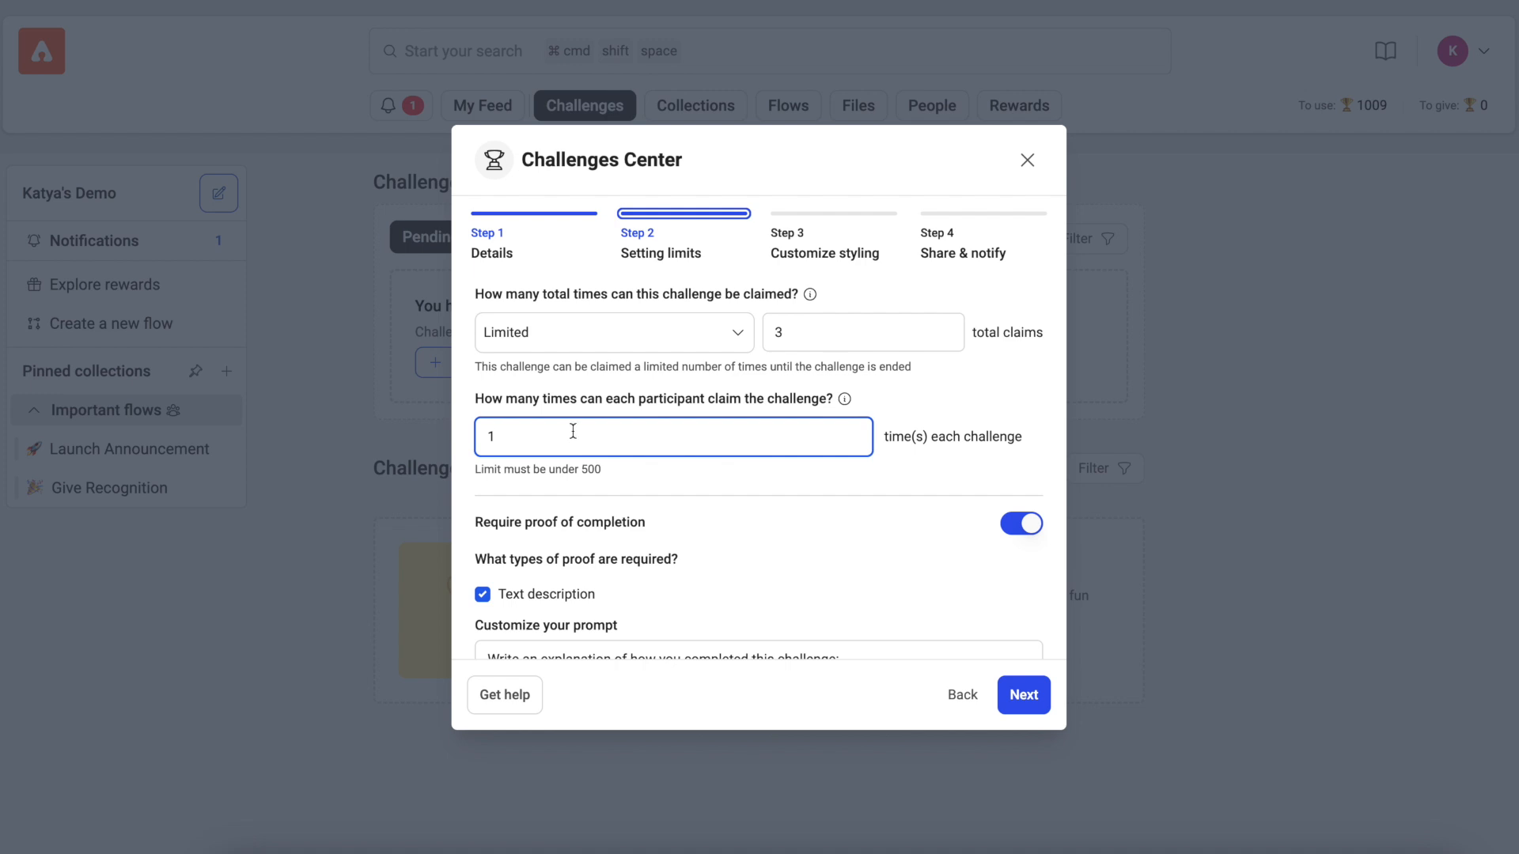
# Step: Set the total claims to Unlimited and allow each participant to claim the challenge 3 times
pyautogui.click(611, 341)
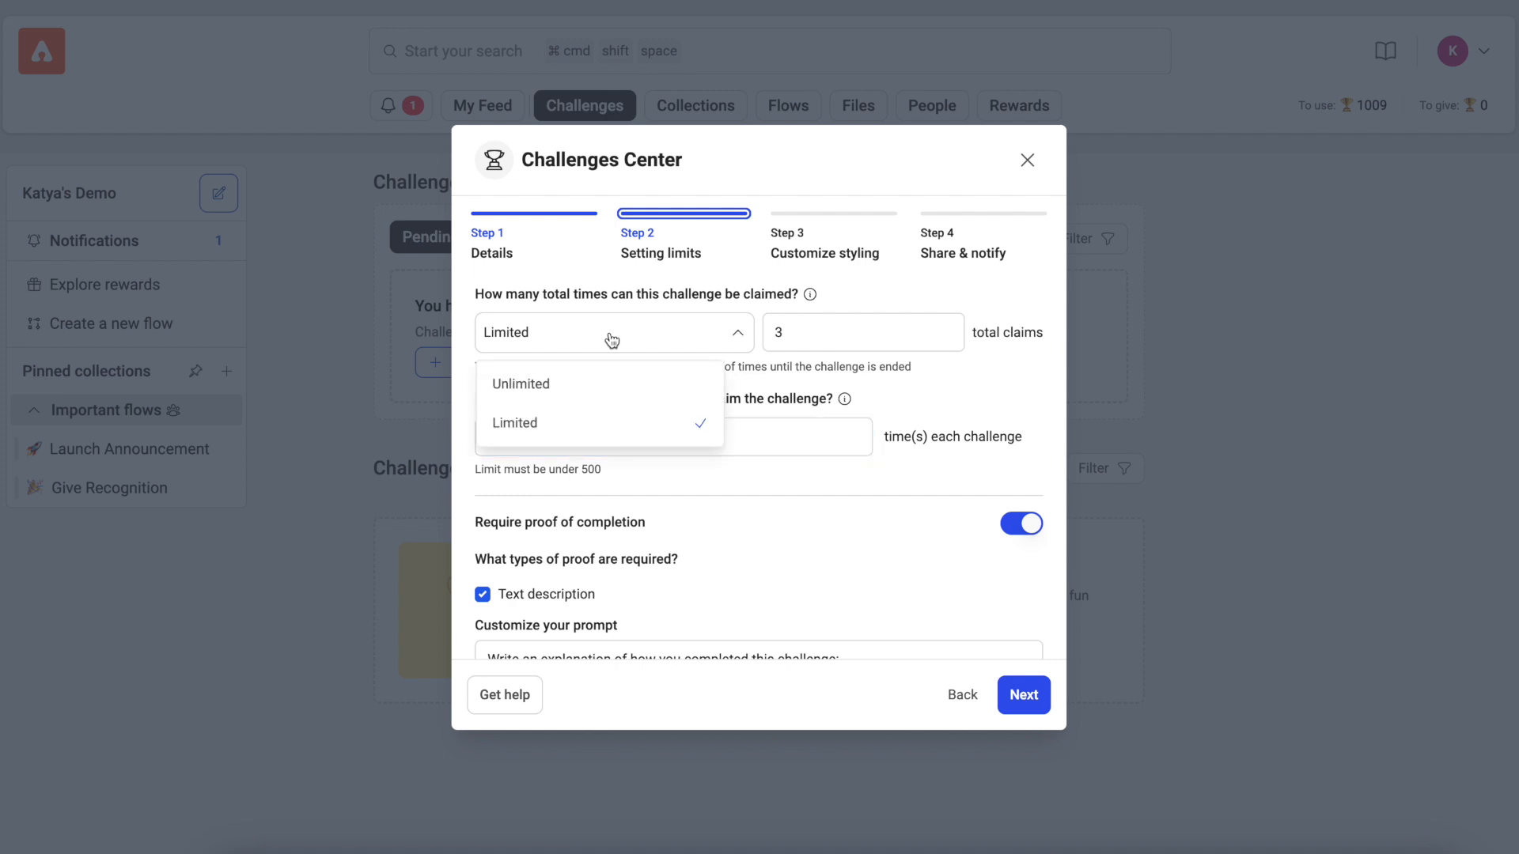
pyautogui.click(605, 382)
pyautogui.moveTo(553, 433); pyautogui.dragTo(450, 435)
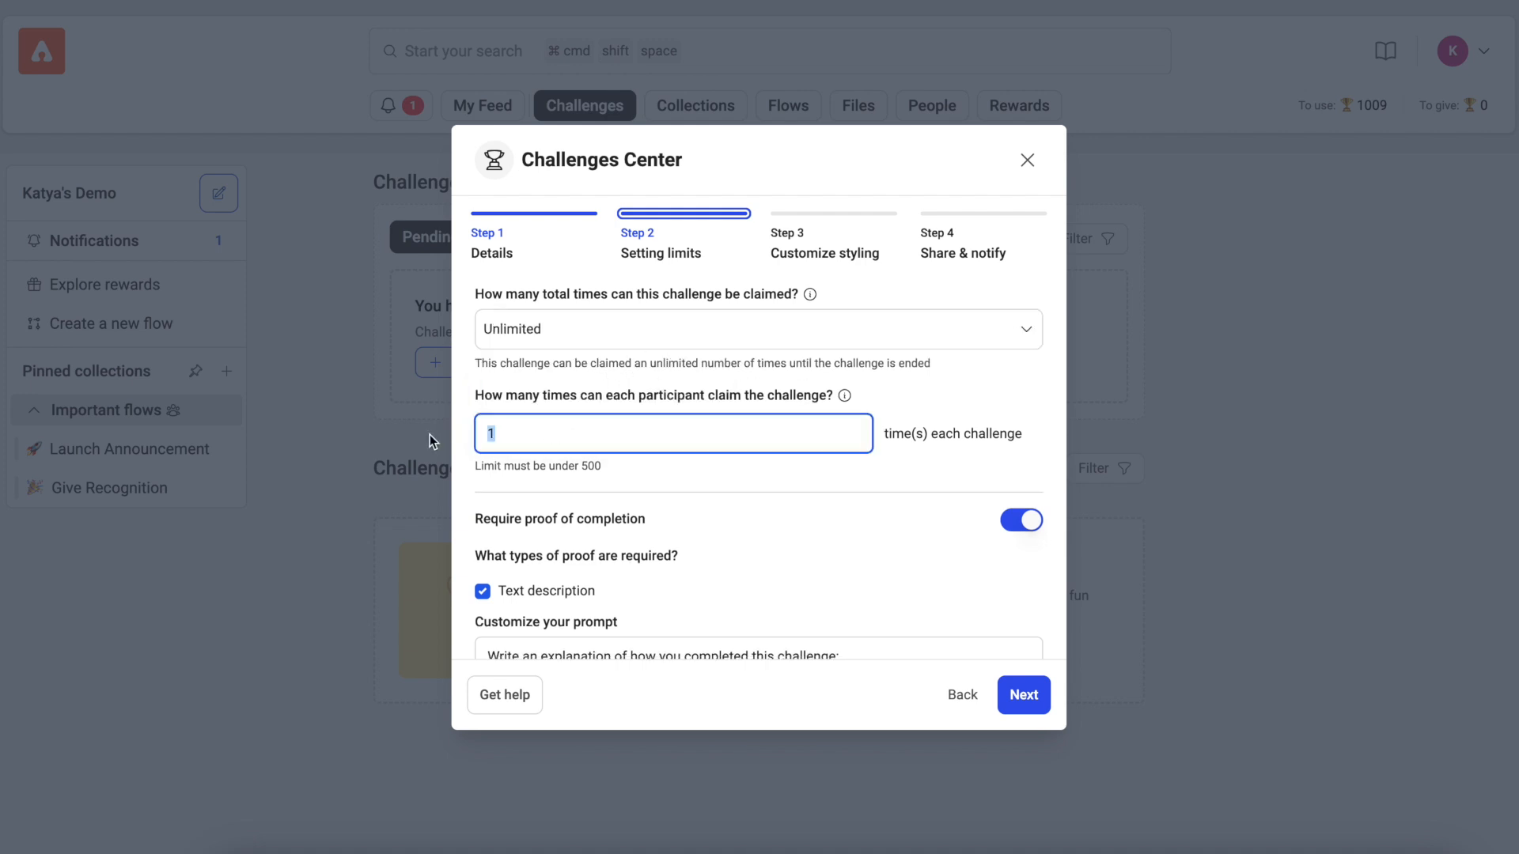
pyautogui.write('3')
# Step: Replace the text description proof prompt with "Tell us about your challenge!"
pyautogui.scroll(-3, 633, 478)
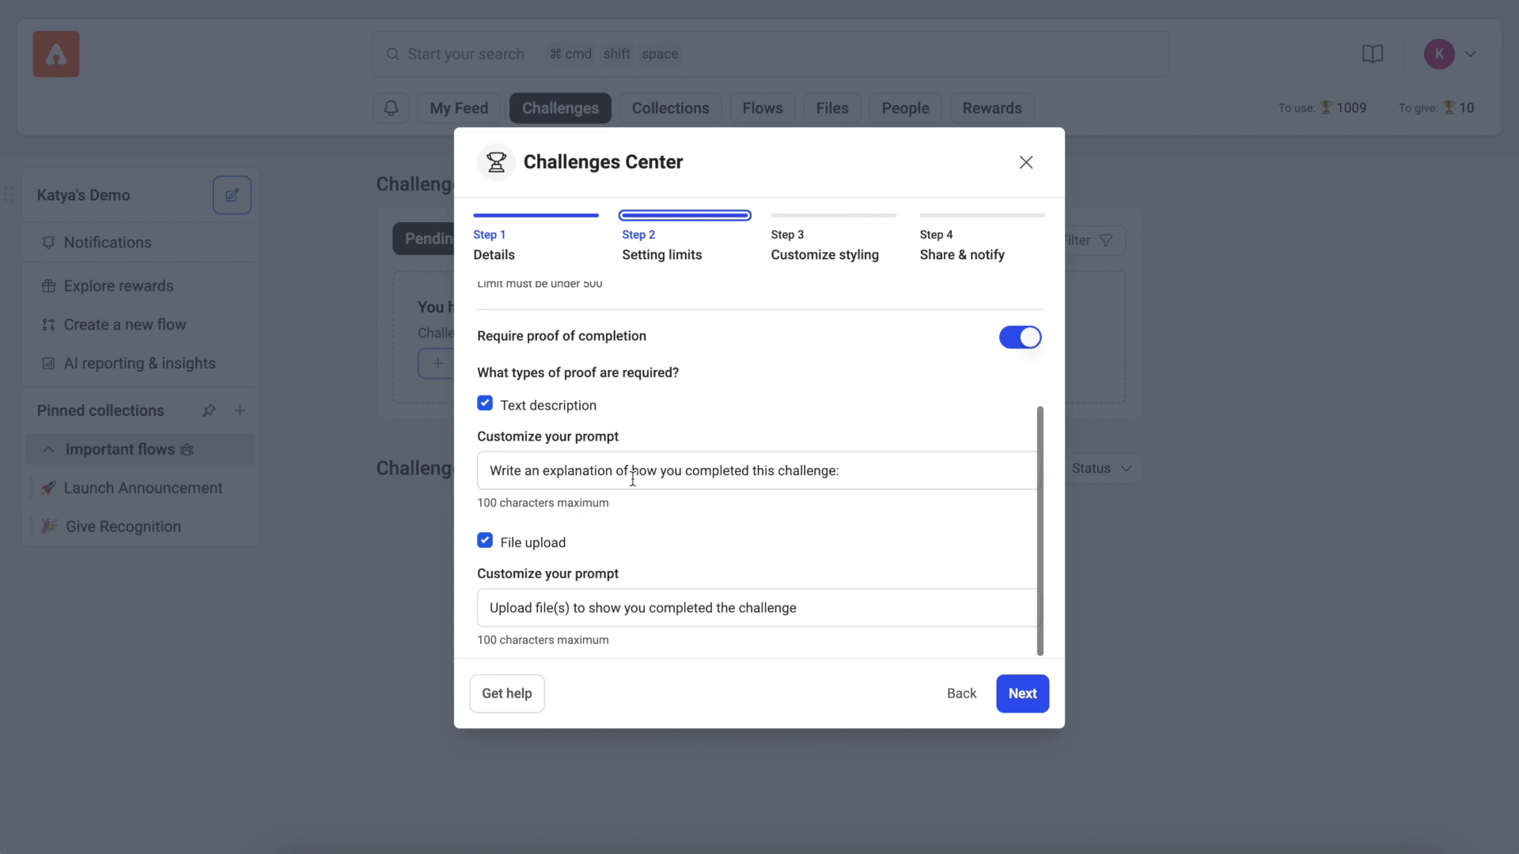
pyautogui.moveTo(882, 466); pyautogui.dragTo(387, 467)
pyautogui.write('Tell us ')
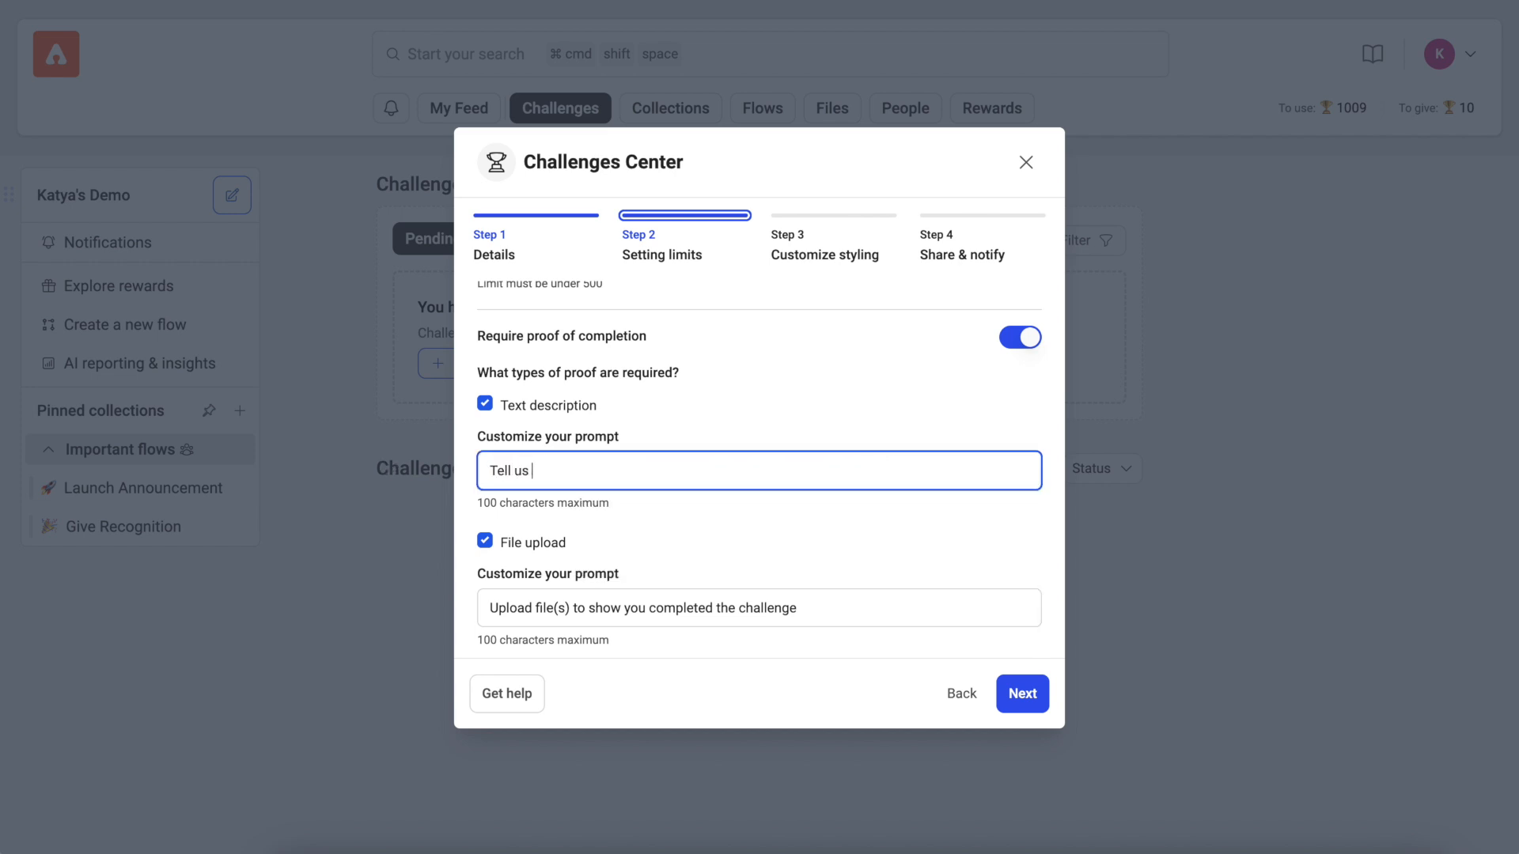
pyautogui.write('about your challenge!')
# Step: Replace the file upload proof prompt with "Show us how you completed it!" and continue to the styling settings
pyautogui.click(553, 606)
pyautogui.press('super+a')
pyautogui.write('Show us how you co')
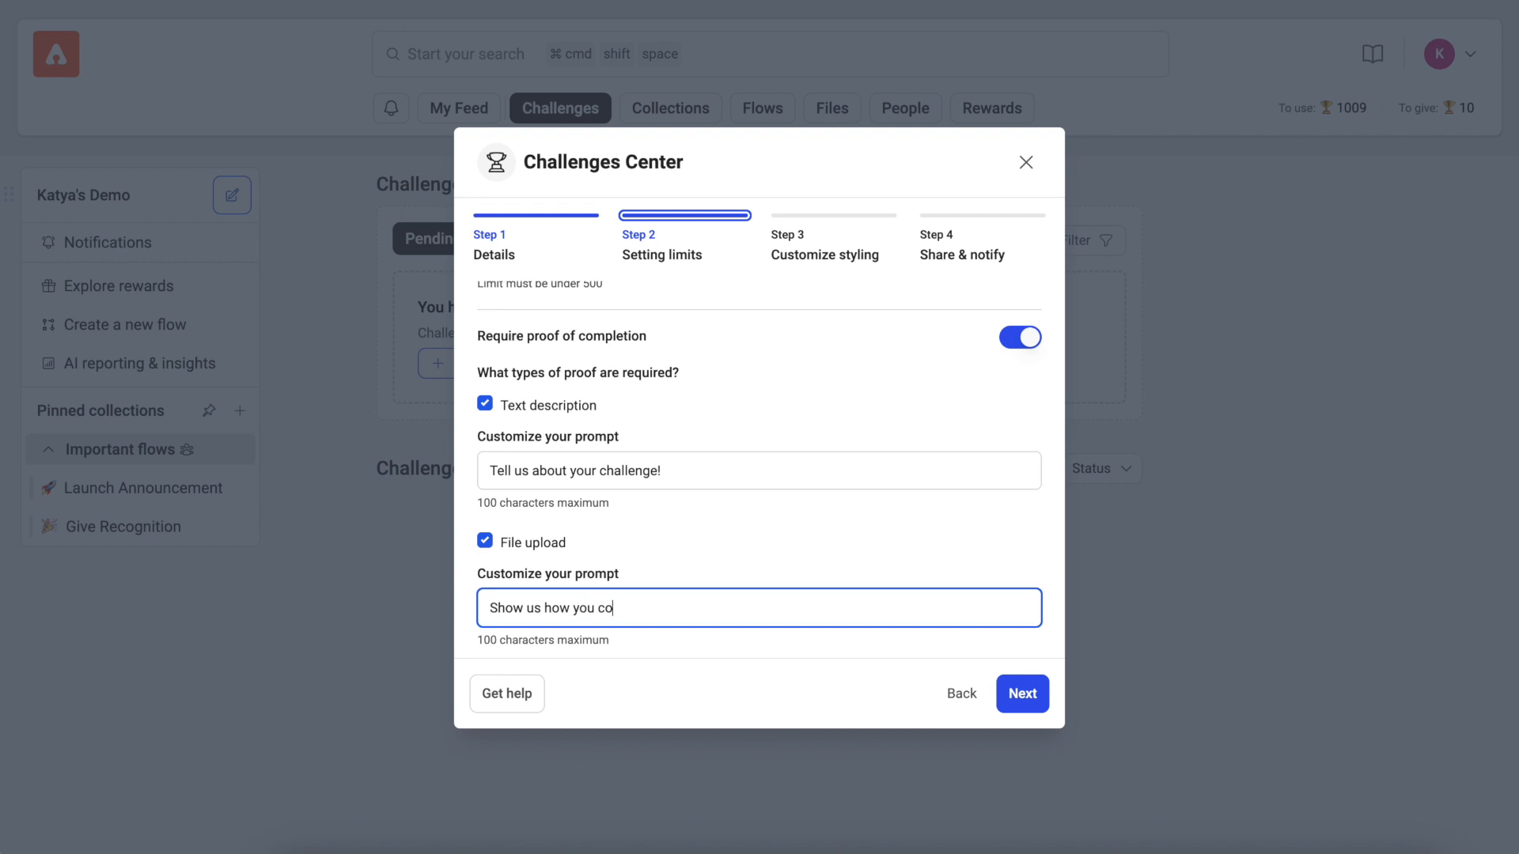
pyautogui.write('mpleted it!')
pyautogui.click(1032, 700)
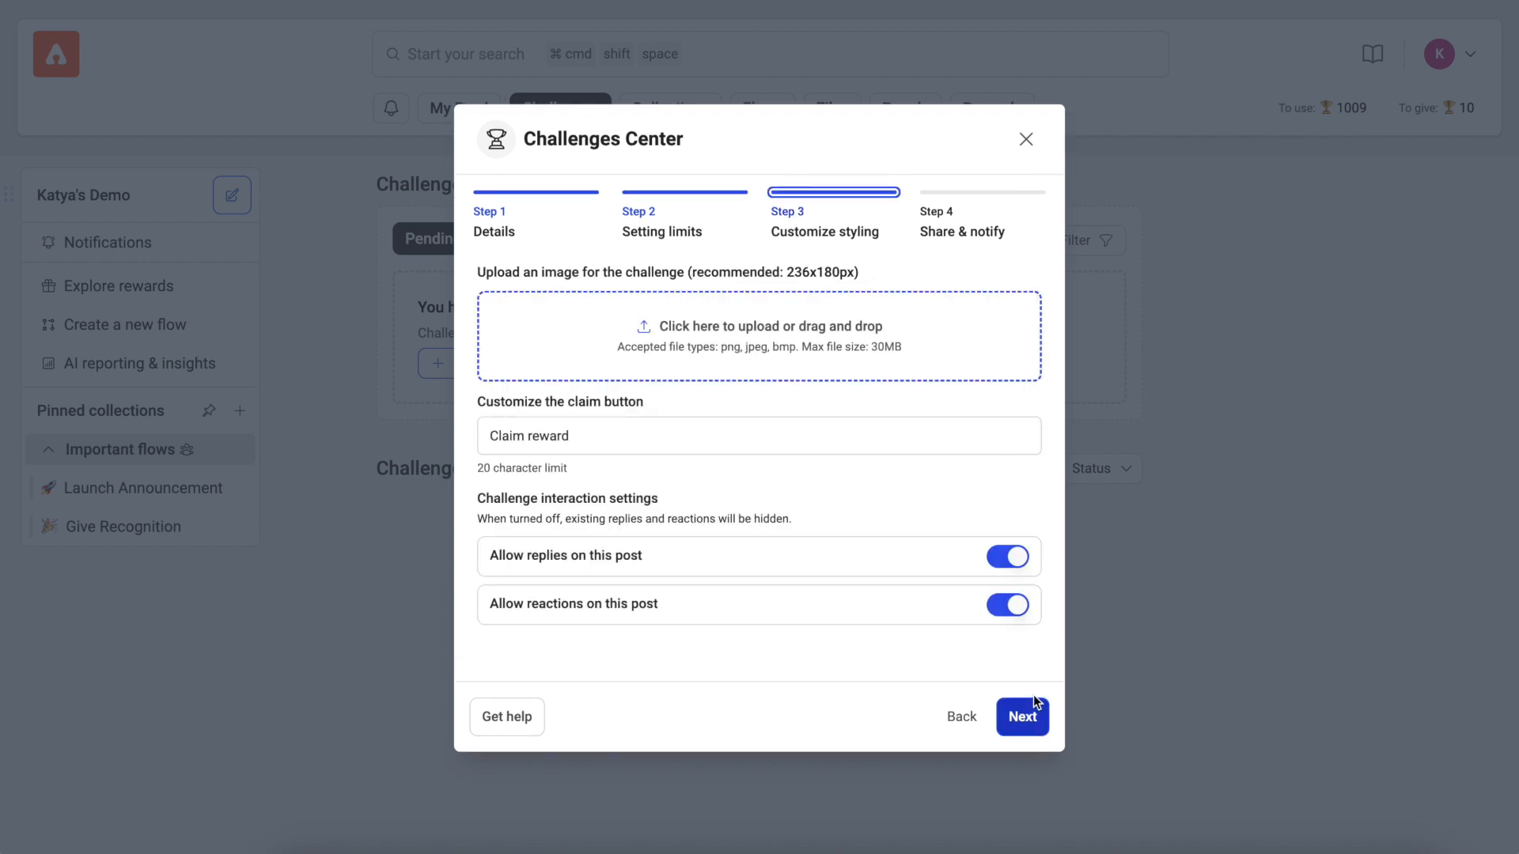
# Step: Choose "Screenshot 2024-08-15 at 11.00.00 AM" from the Desktop folder as the challenge image
pyautogui.click(763, 332)
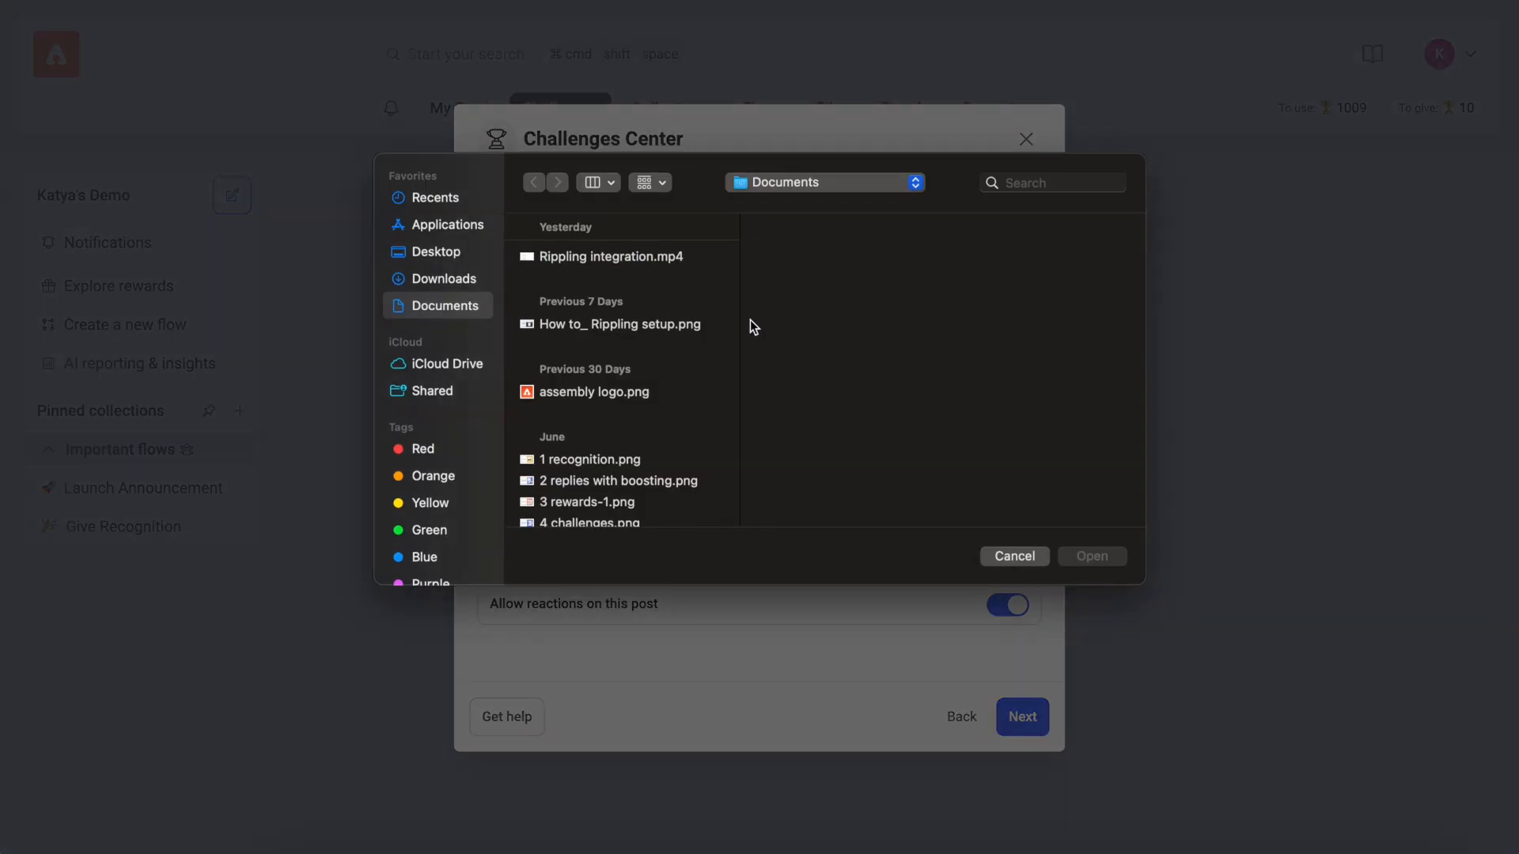
pyautogui.click(440, 252)
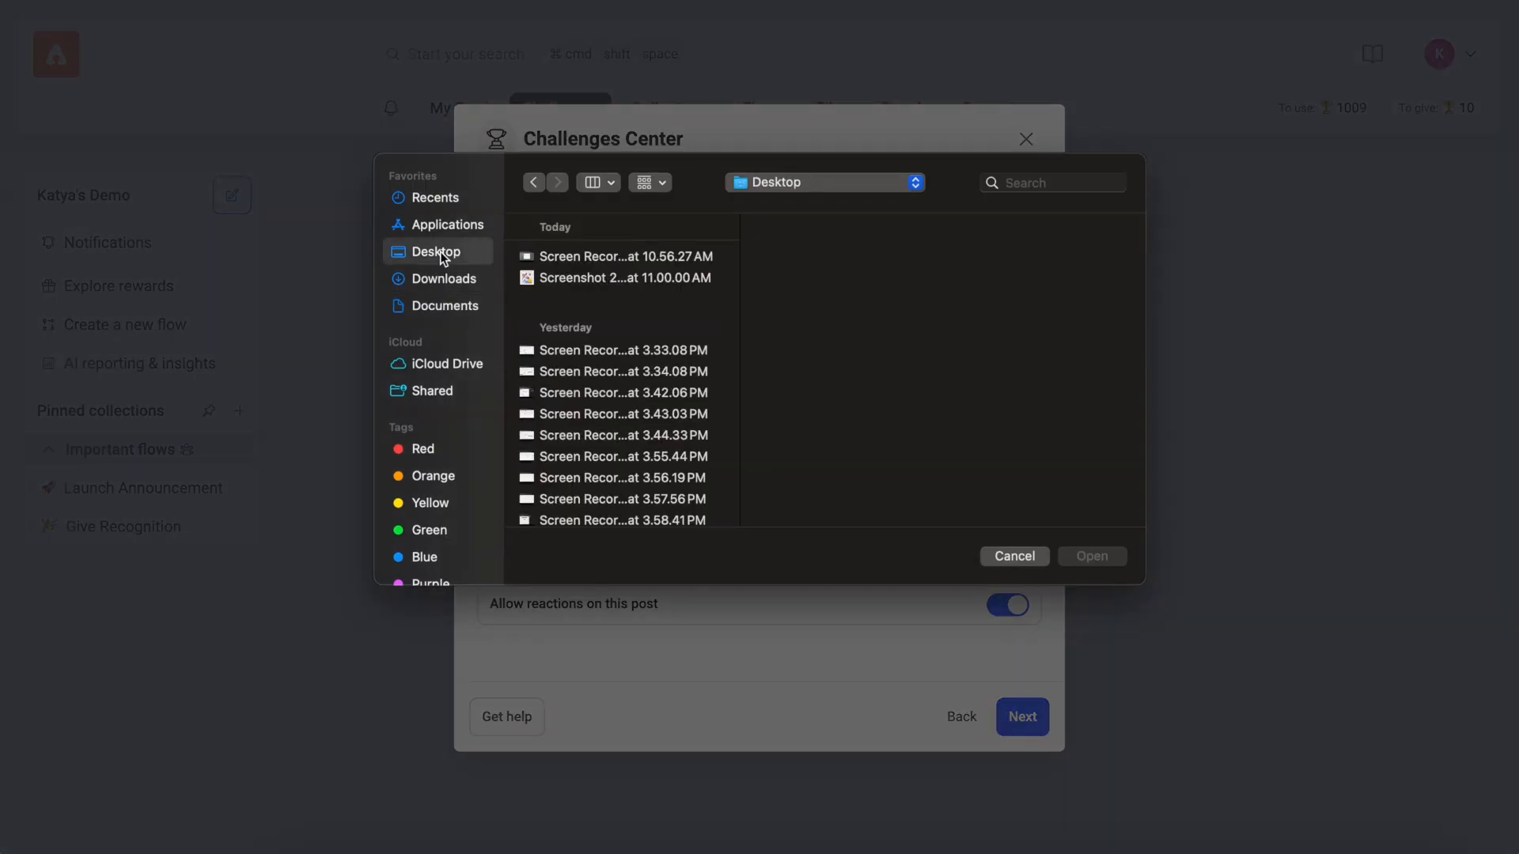
pyautogui.click(576, 278)
pyautogui.click(1093, 555)
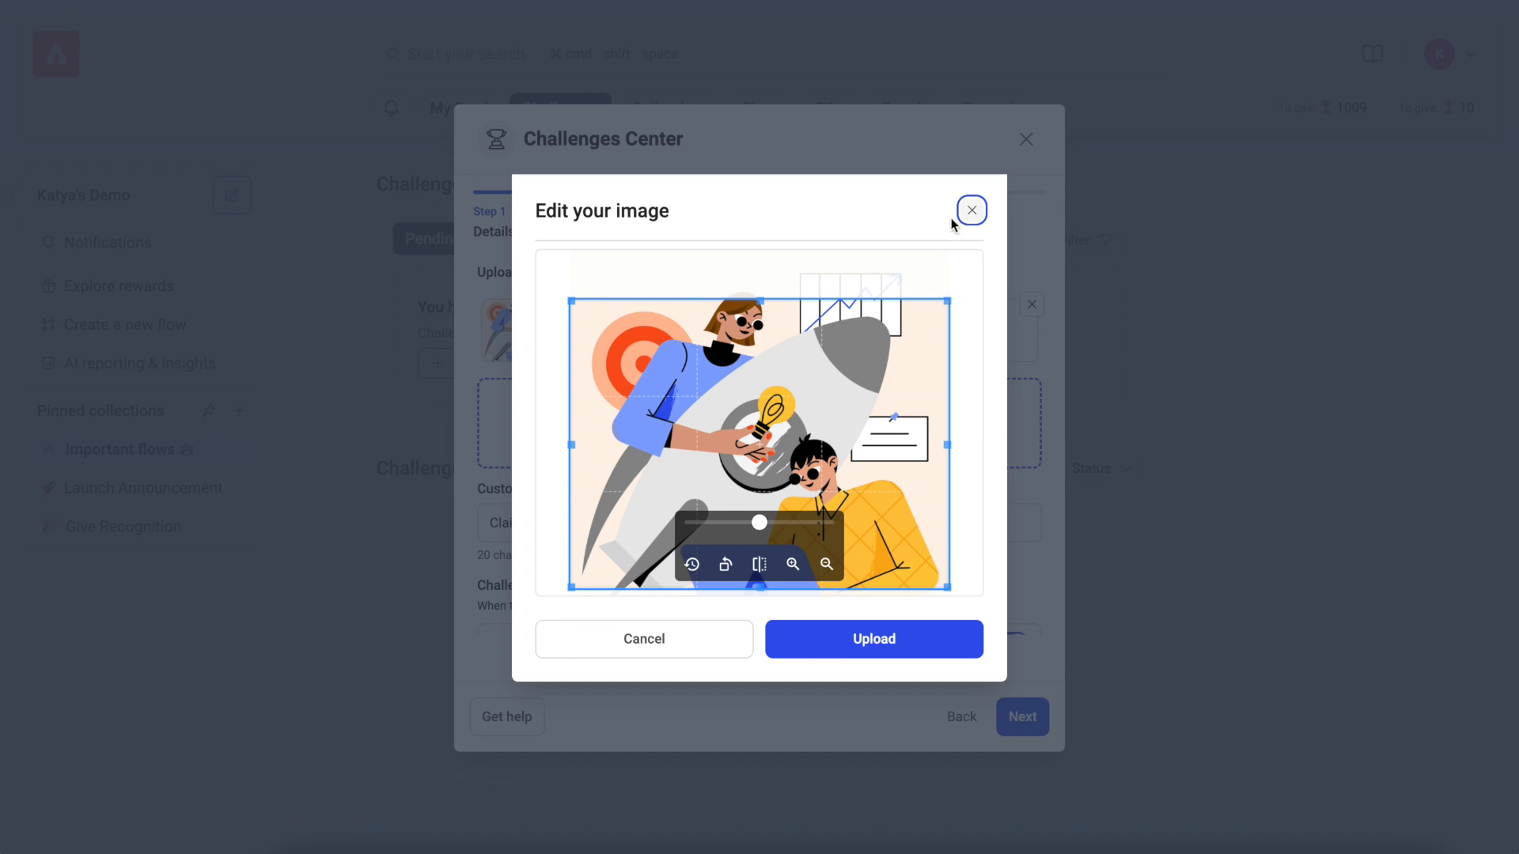
# Step: Crop the image slightly smaller, move the crop area up over the rocket illustration and upload it
pyautogui.moveTo(949, 301); pyautogui.dragTo(902, 332)
pyautogui.moveTo(817, 412); pyautogui.dragTo(830, 361)
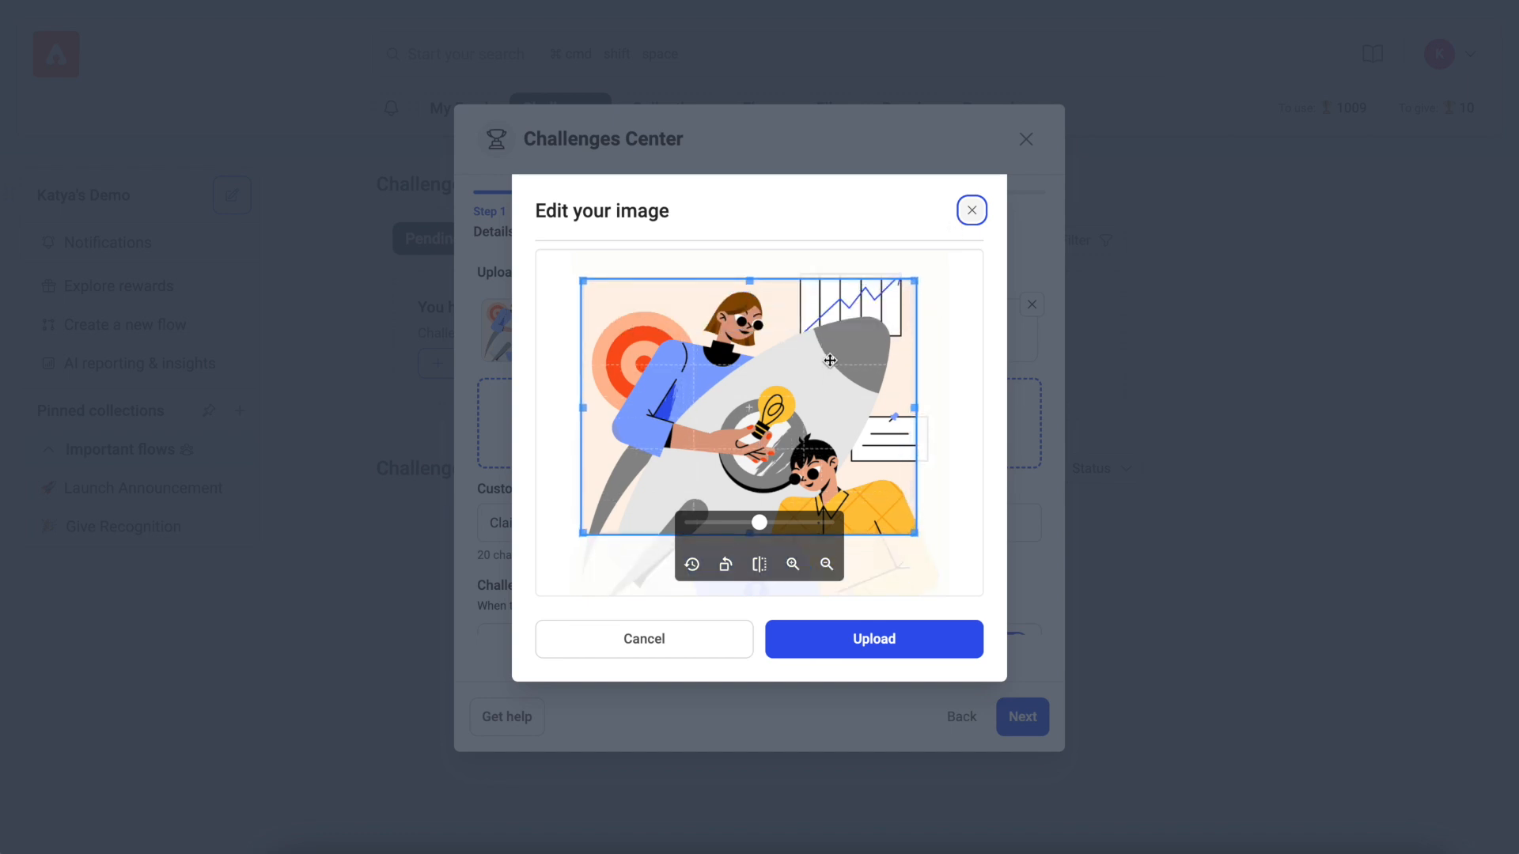
pyautogui.click(902, 638)
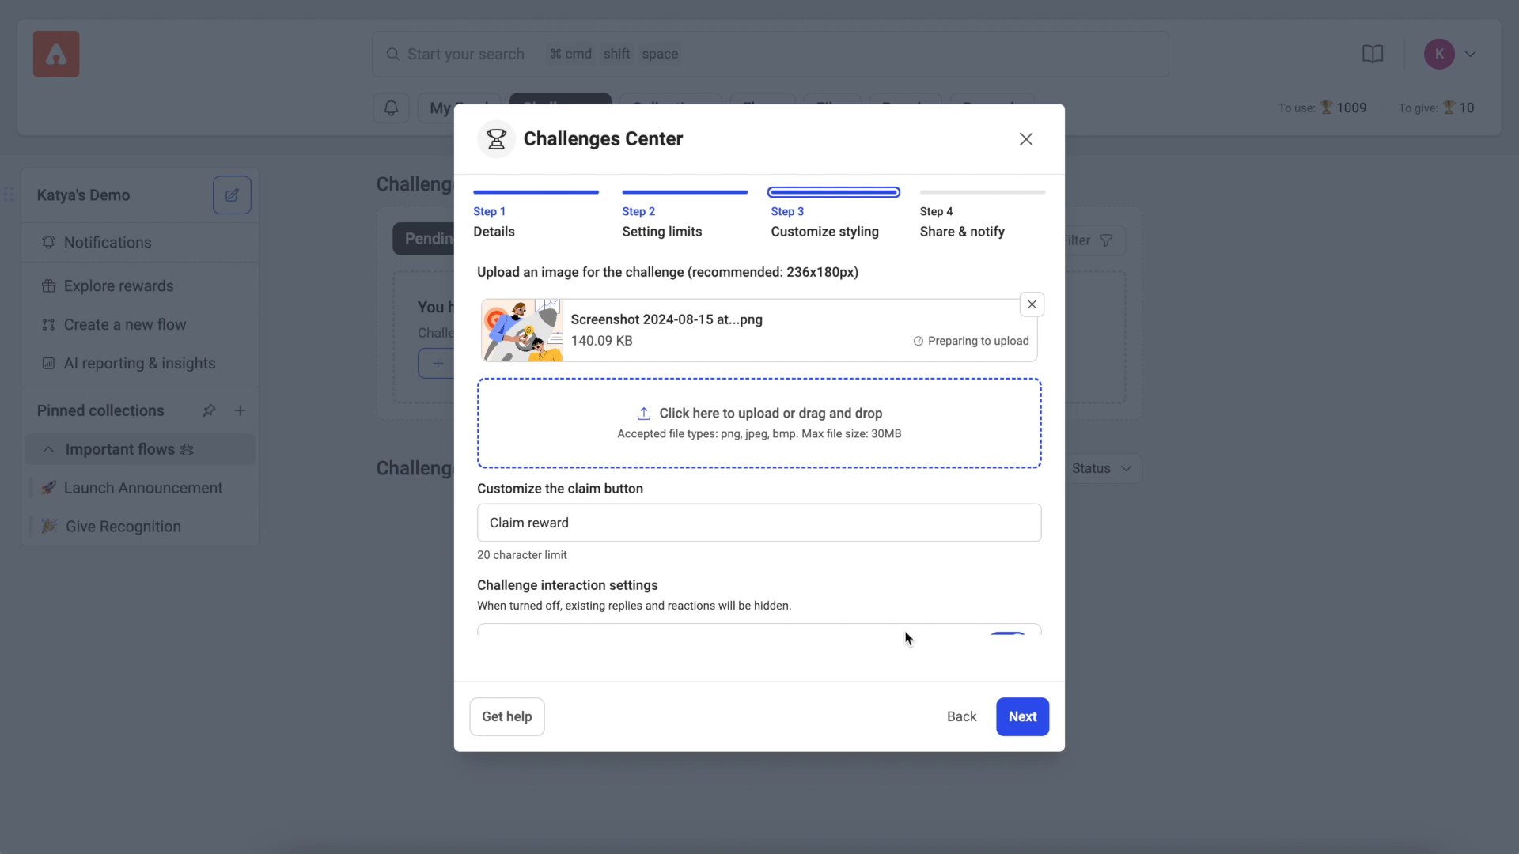
# Step: Change the claim button text to "Submit your claim", check the challenge card preview and continue to the sharing settings
pyautogui.moveTo(664, 525); pyautogui.dragTo(360, 514)
pyautogui.write('Submit your claim')
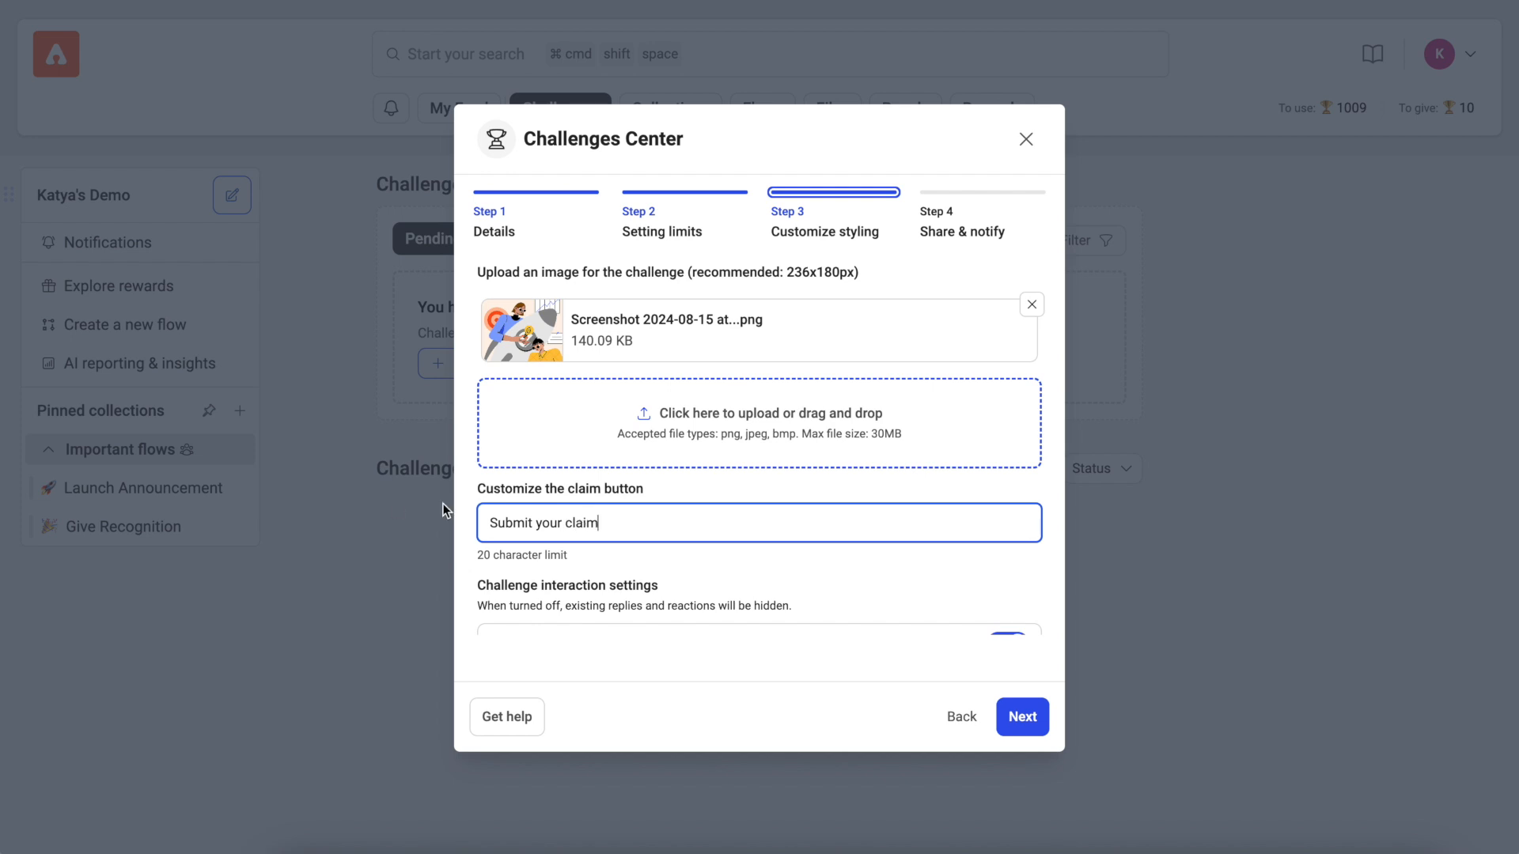
pyautogui.scroll(-5, 672, 519)
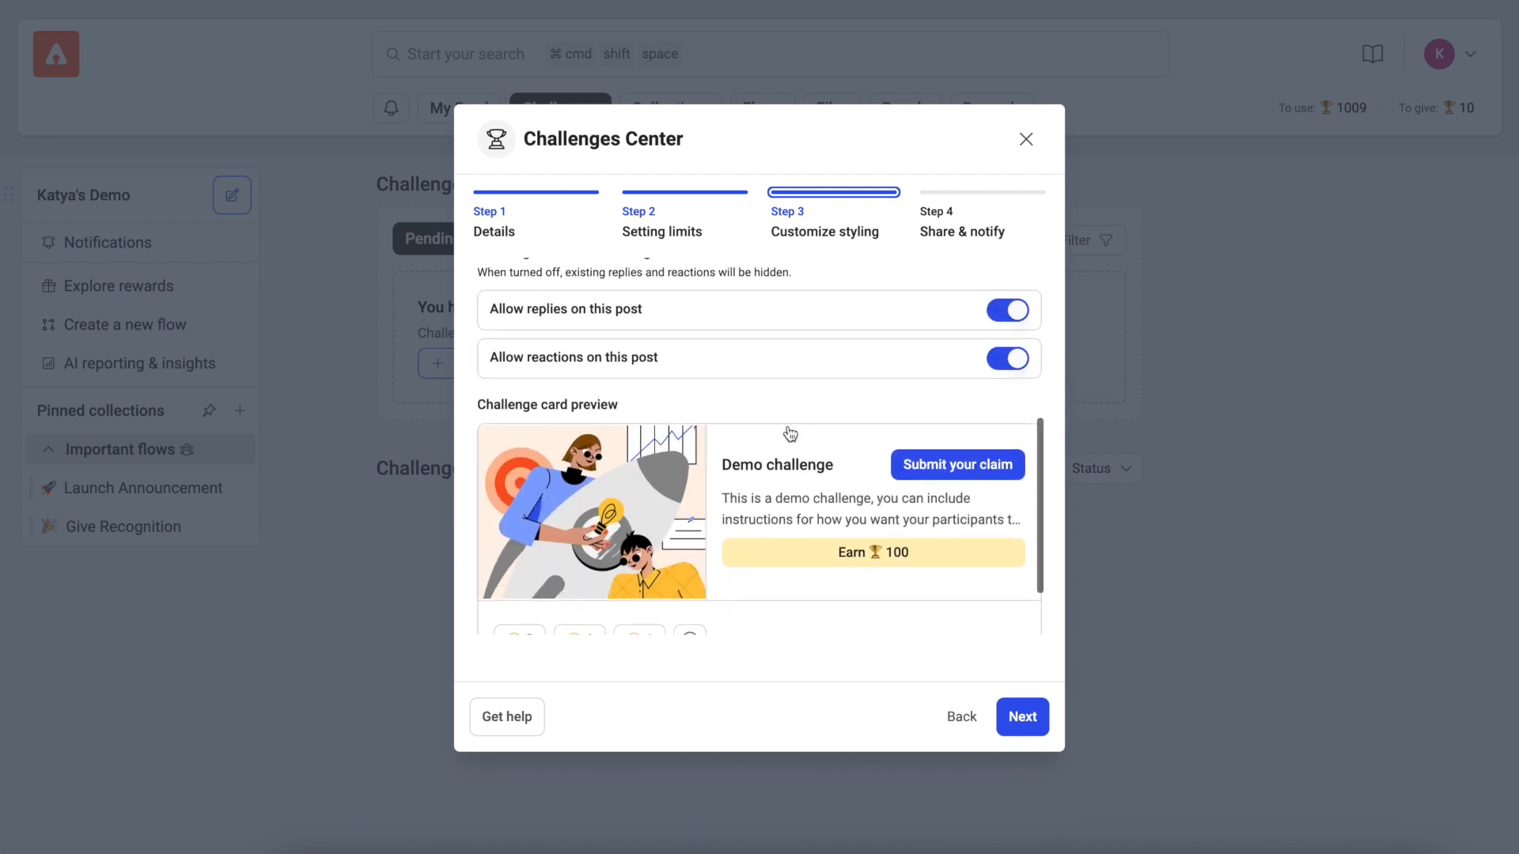
pyautogui.scroll(-2, 800, 431)
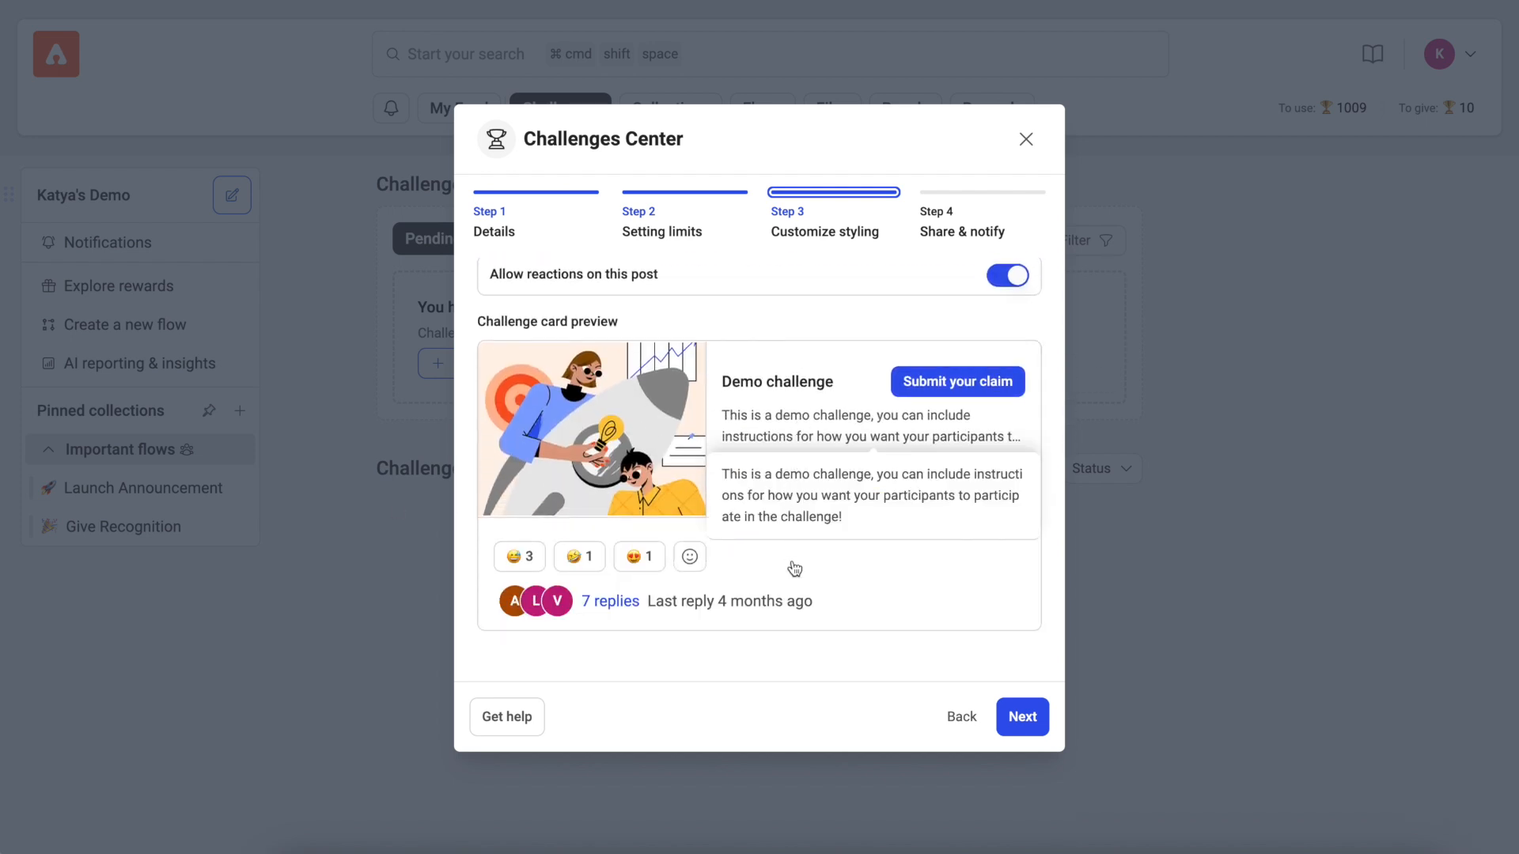
pyautogui.scroll(1, 799, 398)
pyautogui.scroll(1, 799, 397)
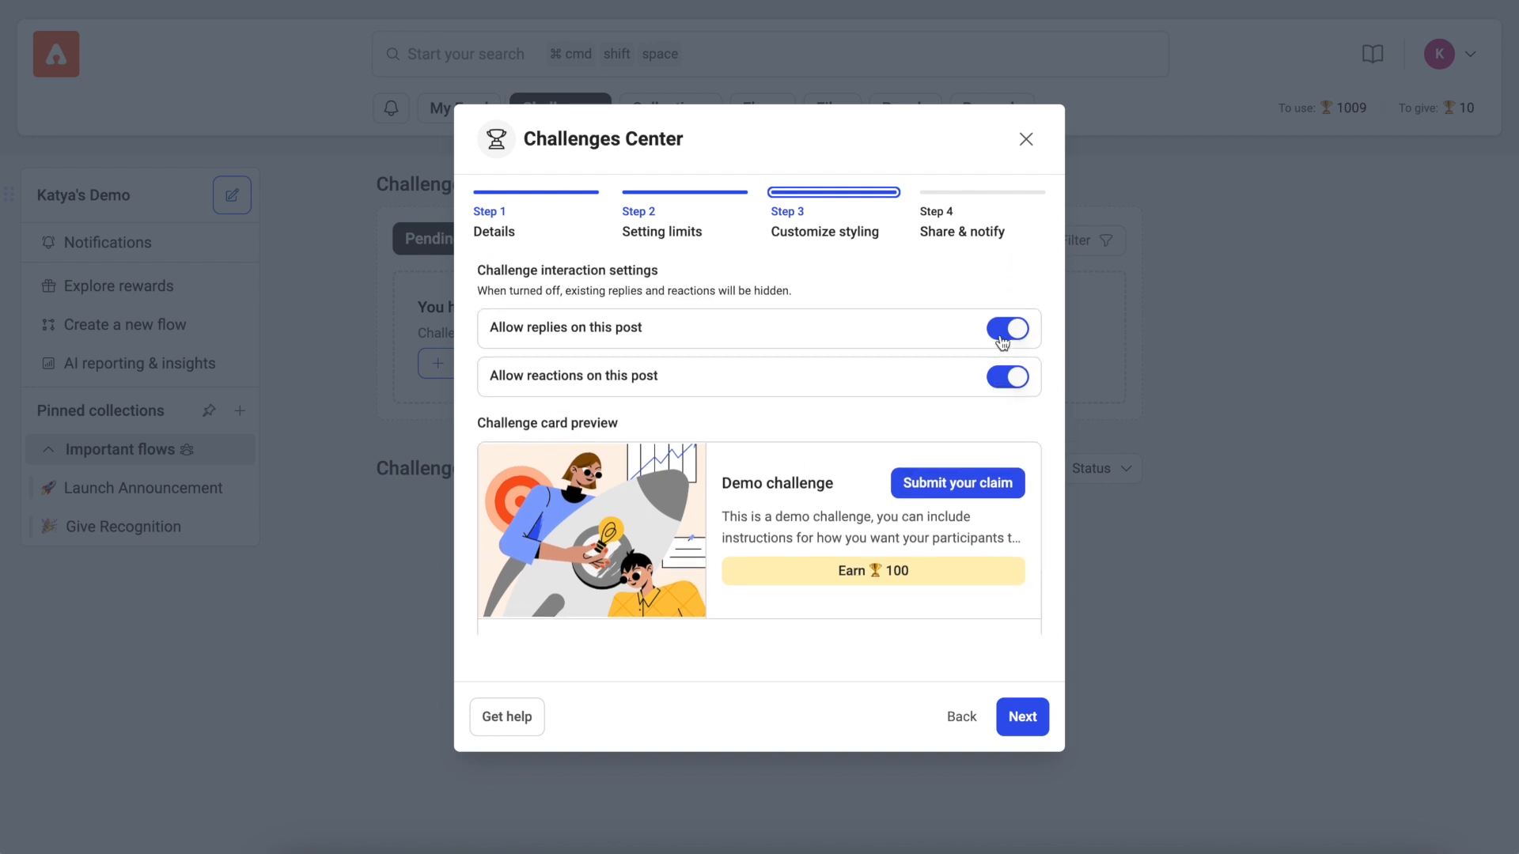
pyautogui.scroll(-2, 993, 399)
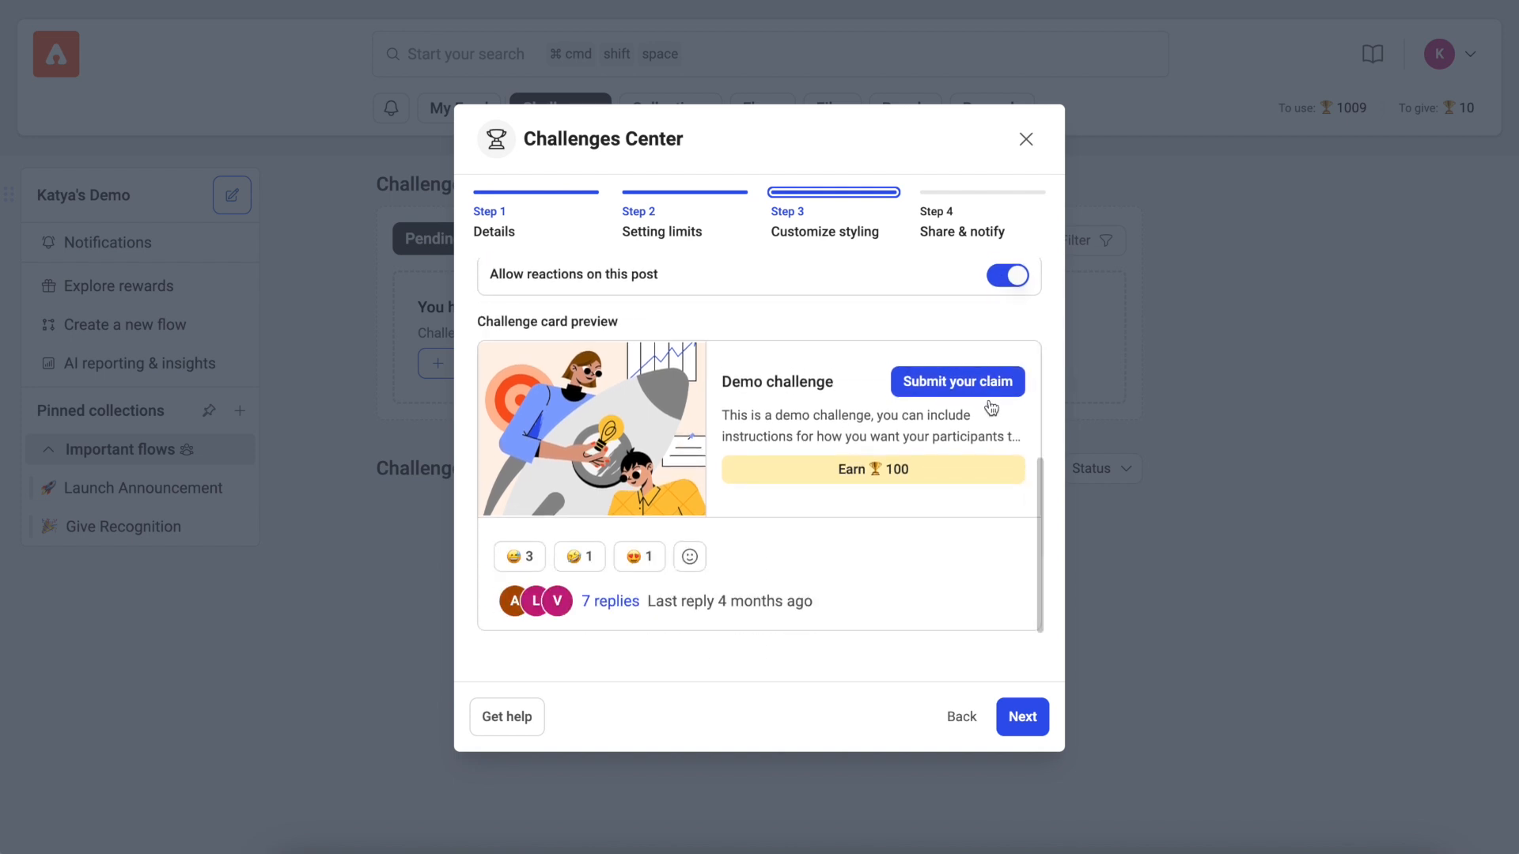
pyautogui.click(1028, 724)
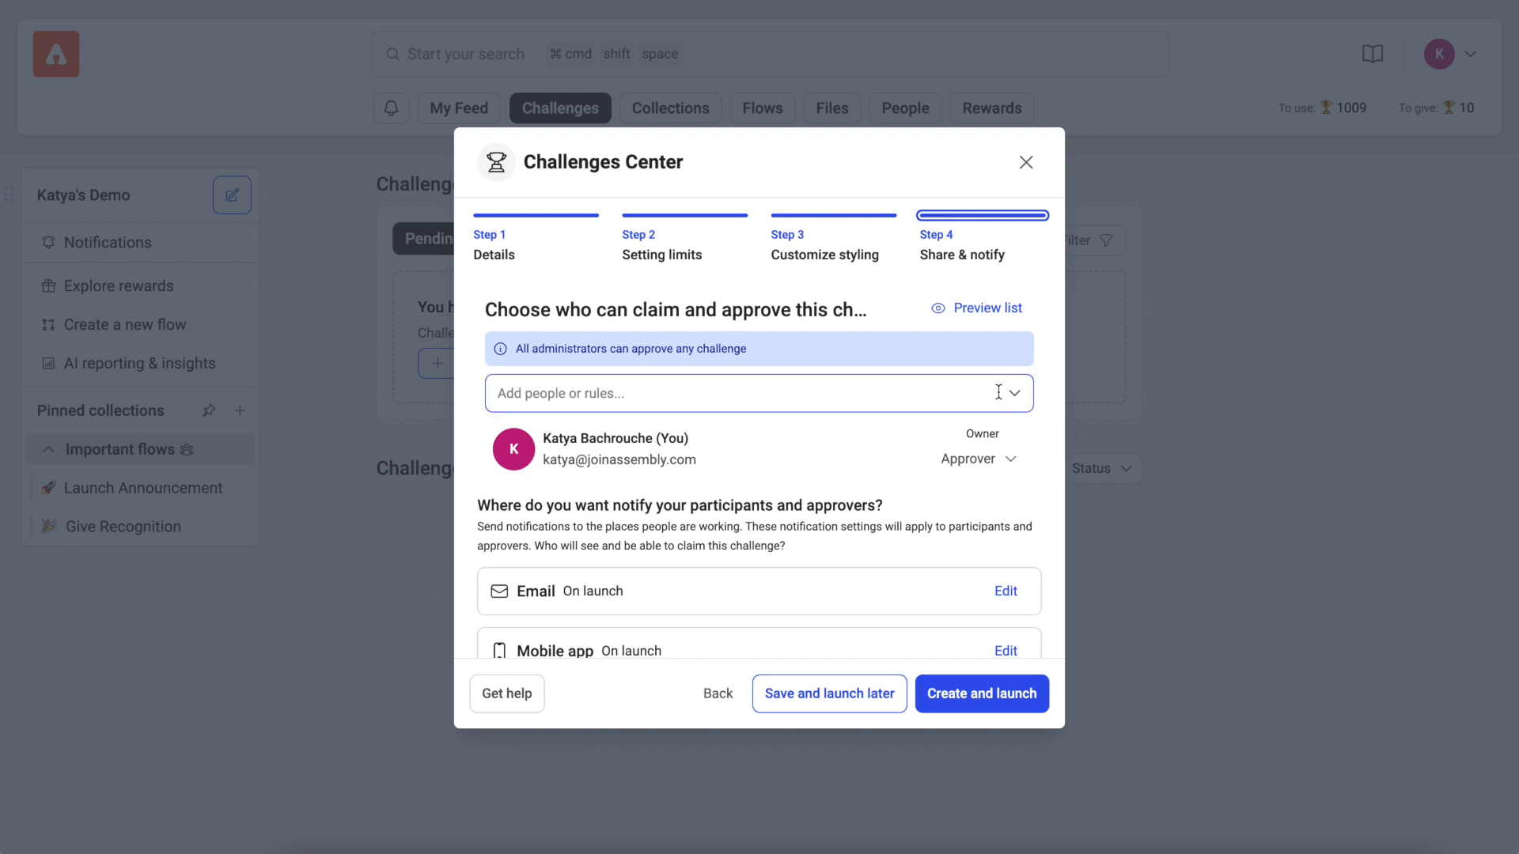
# Step: Find the demo user by first name and add them as a participant in the challenge
pyautogui.click(965, 393)
pyautogui.write('katya')
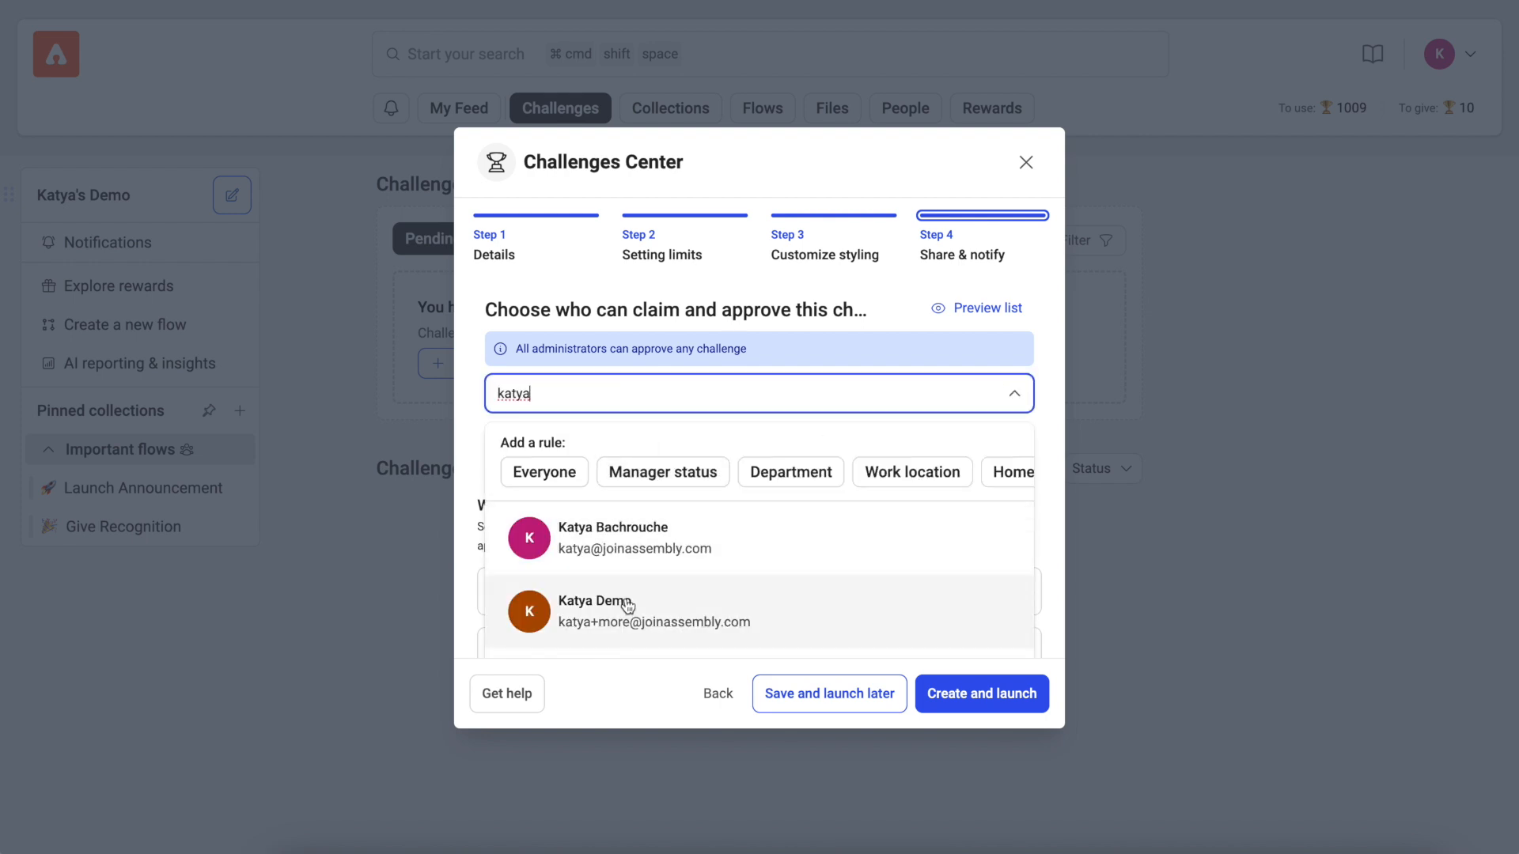
pyautogui.click(627, 606)
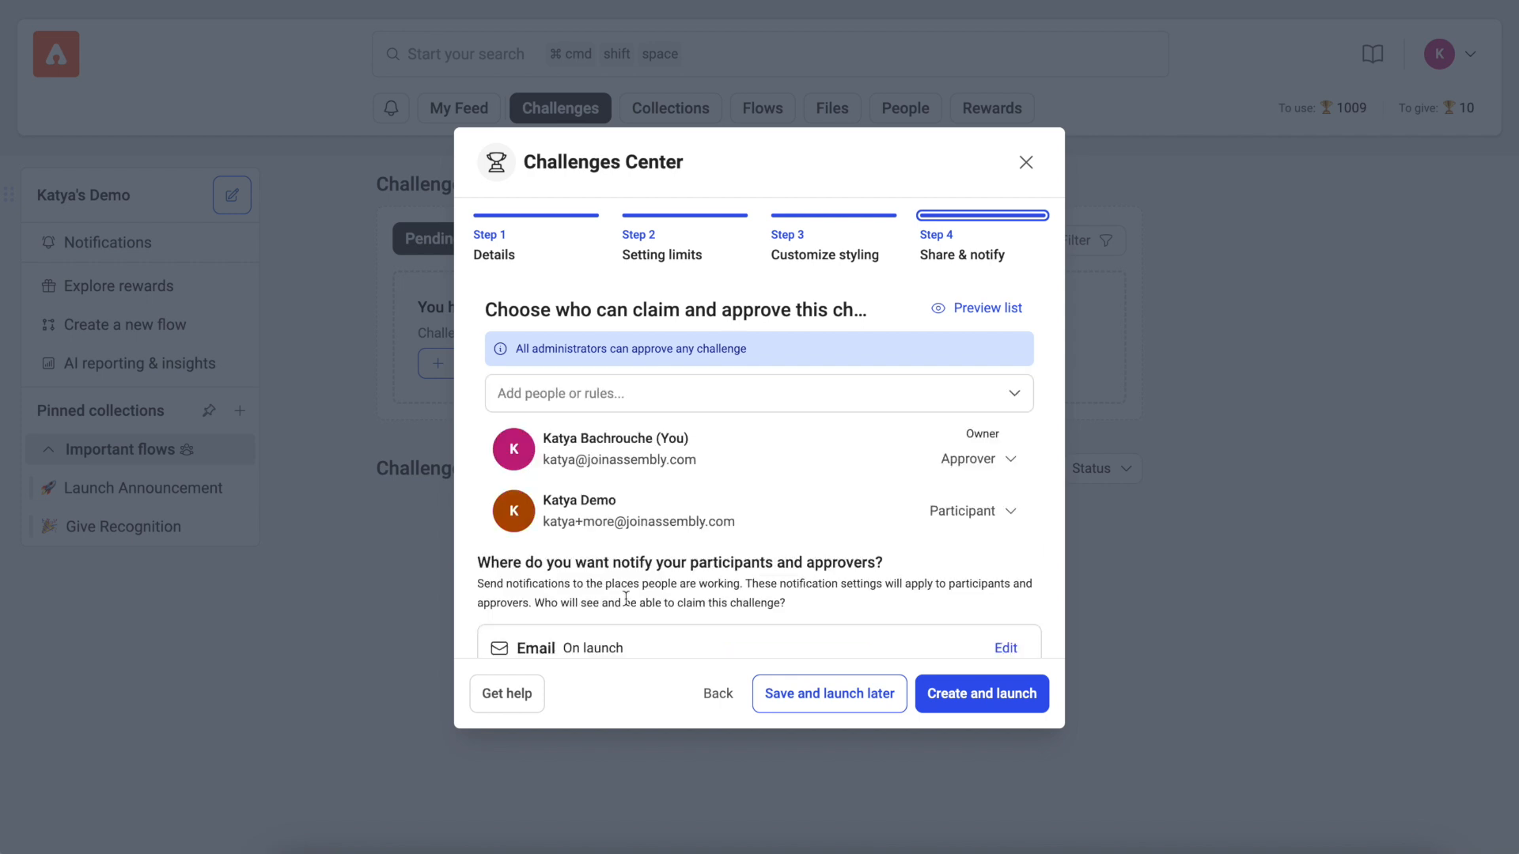
# Step: Add a participant rule to the challenge where Department is Engineering
pyautogui.click(816, 398)
pyautogui.write('dep')
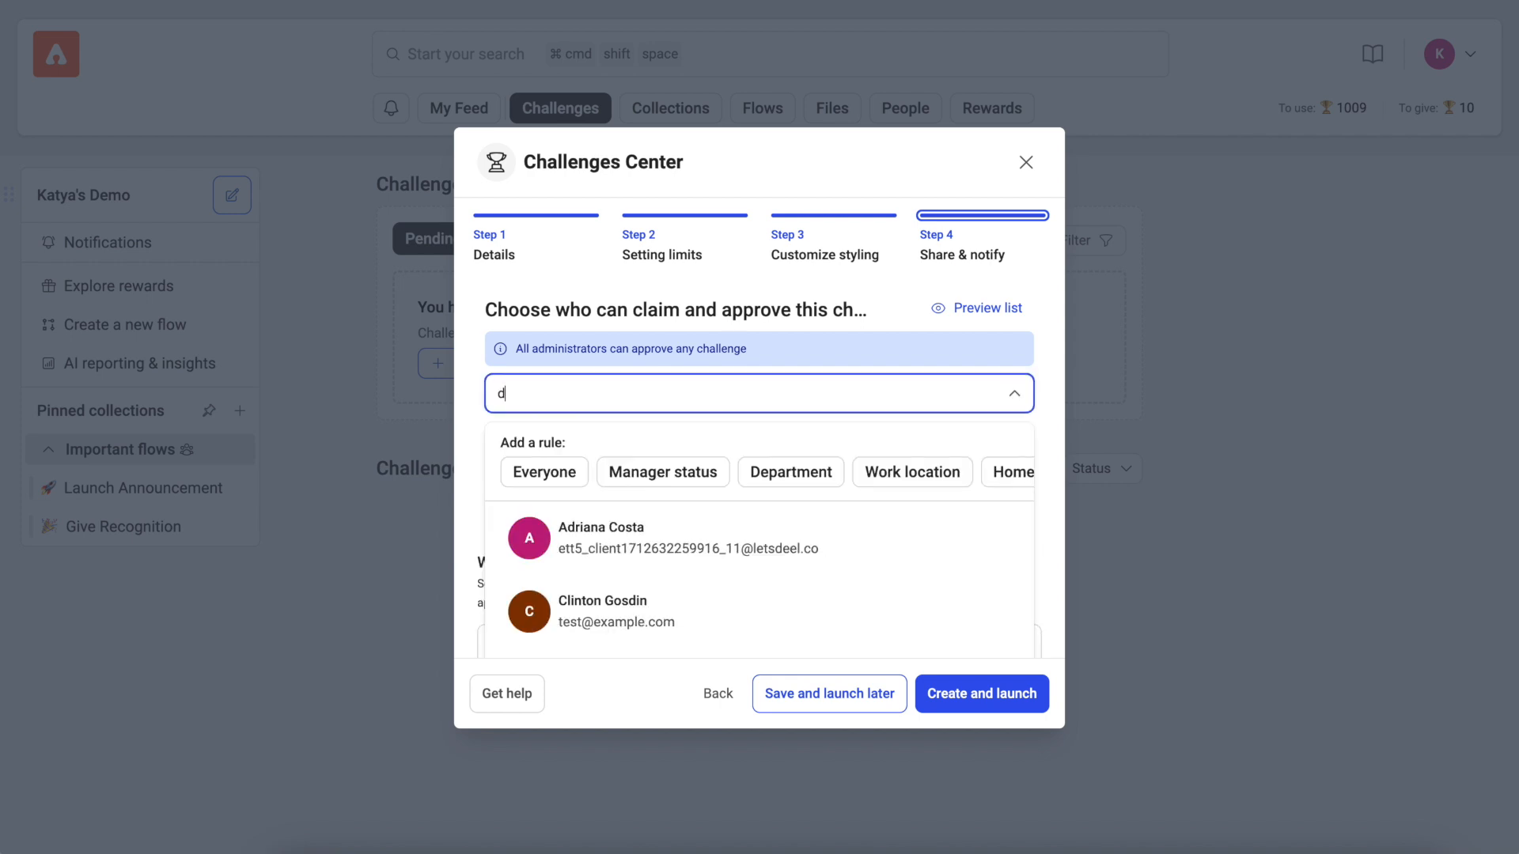
pyautogui.press('BackSpace')
pyautogui.press('BackSpace')
pyautogui.press('BackSpace')
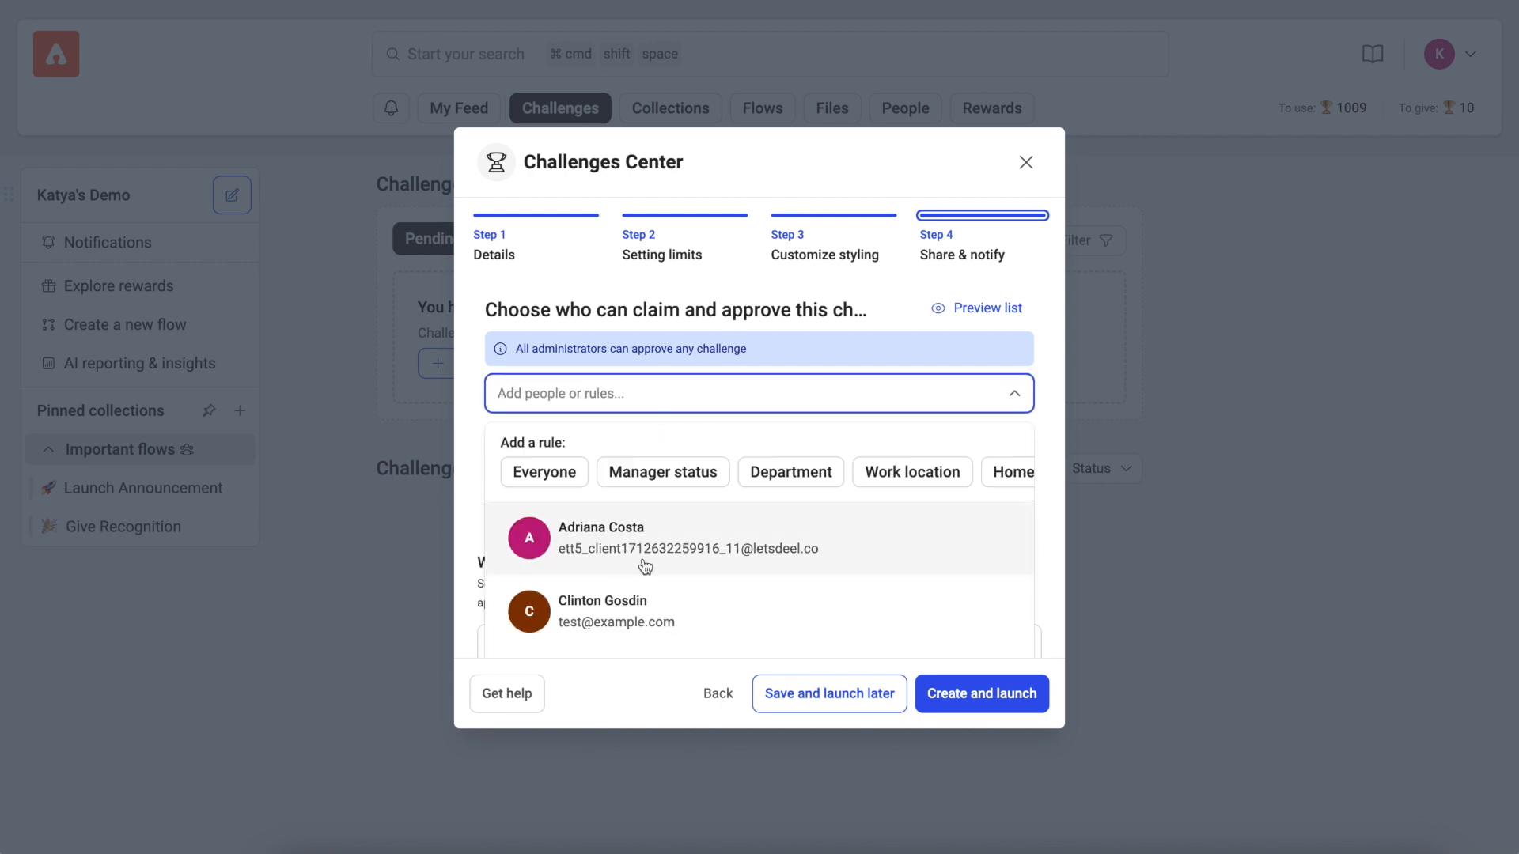
pyautogui.click(790, 473)
pyautogui.click(791, 394)
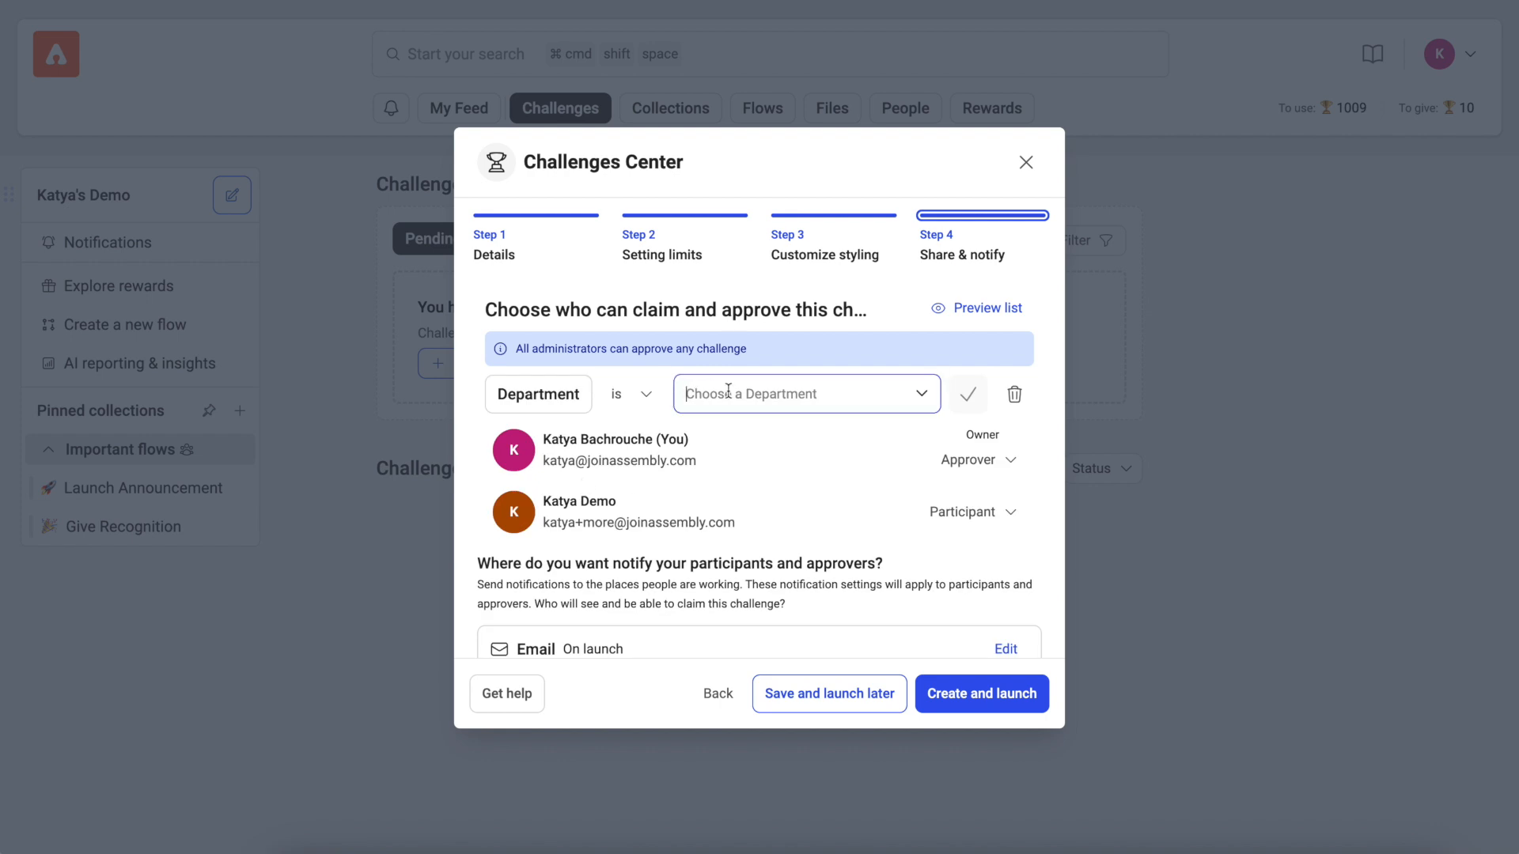
pyautogui.write('eng')
pyautogui.click(739, 443)
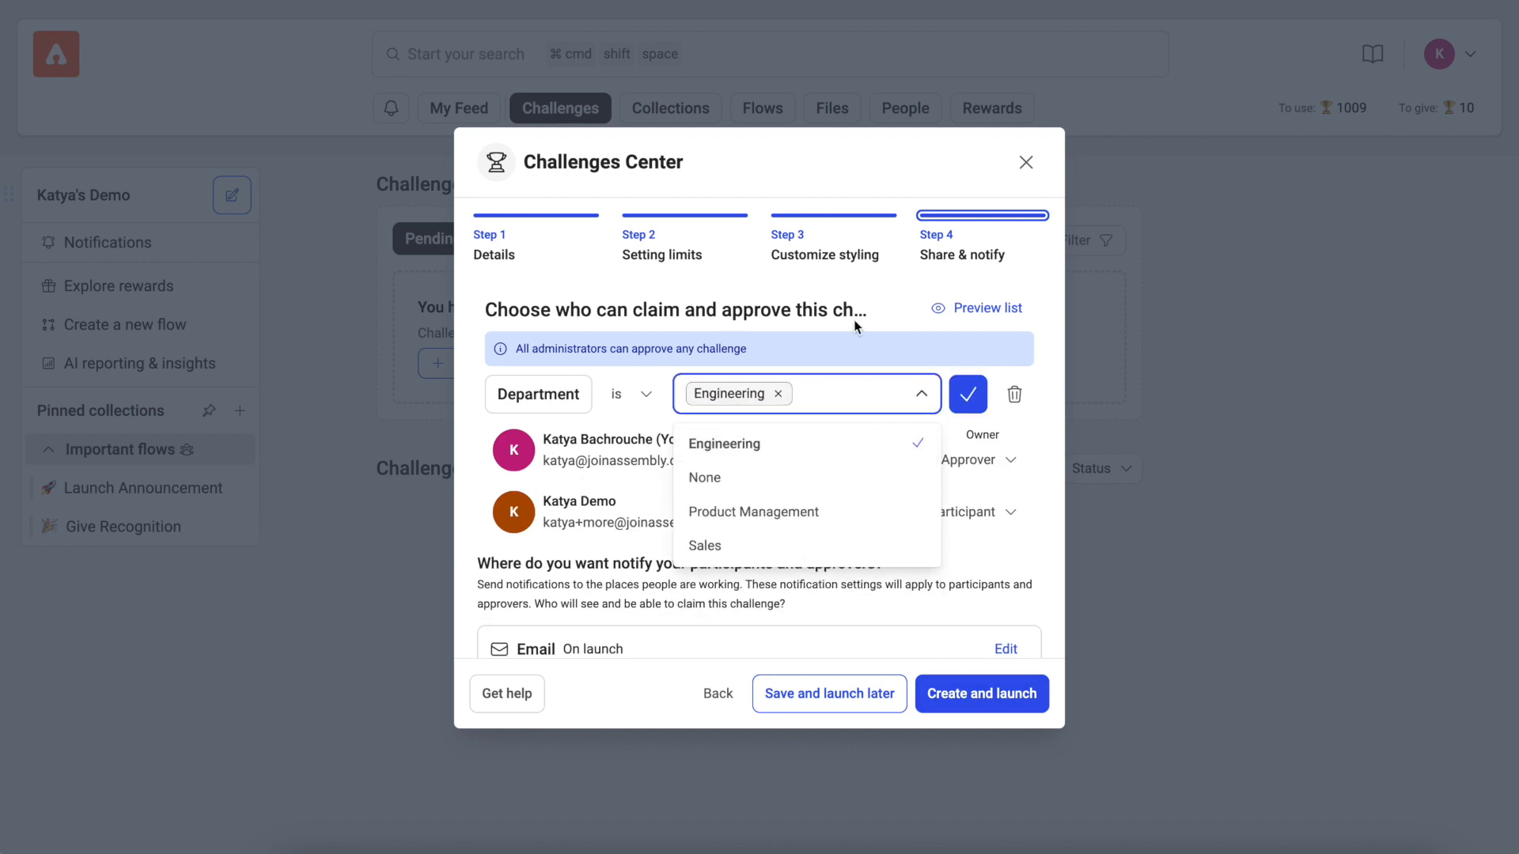
pyautogui.click(961, 395)
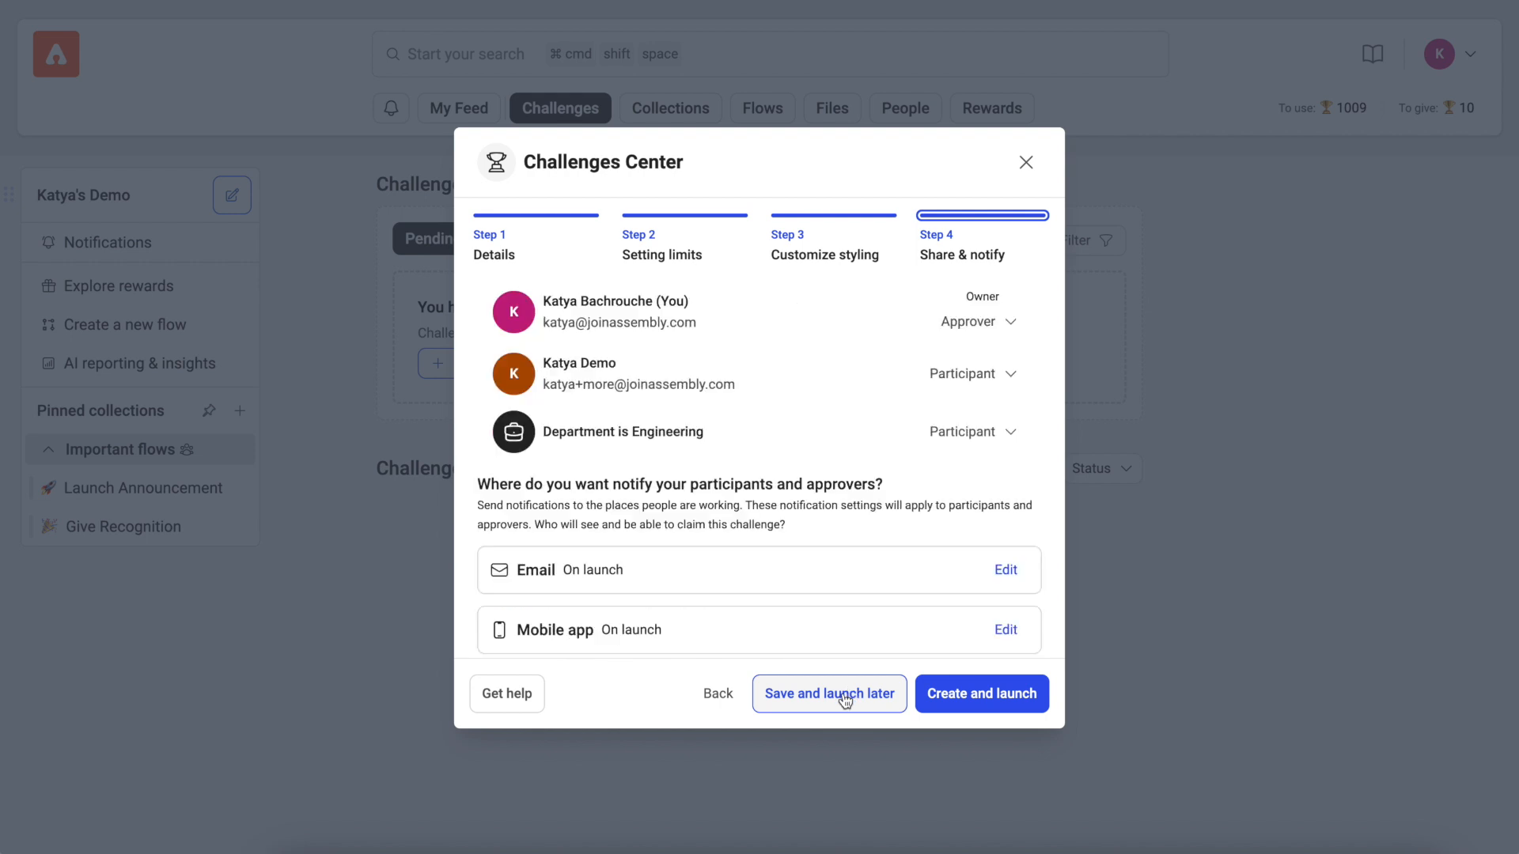
# Step: Save the challenge without launching it, and launch the saved Demo challenge from the Challenges page
pyautogui.click(845, 700)
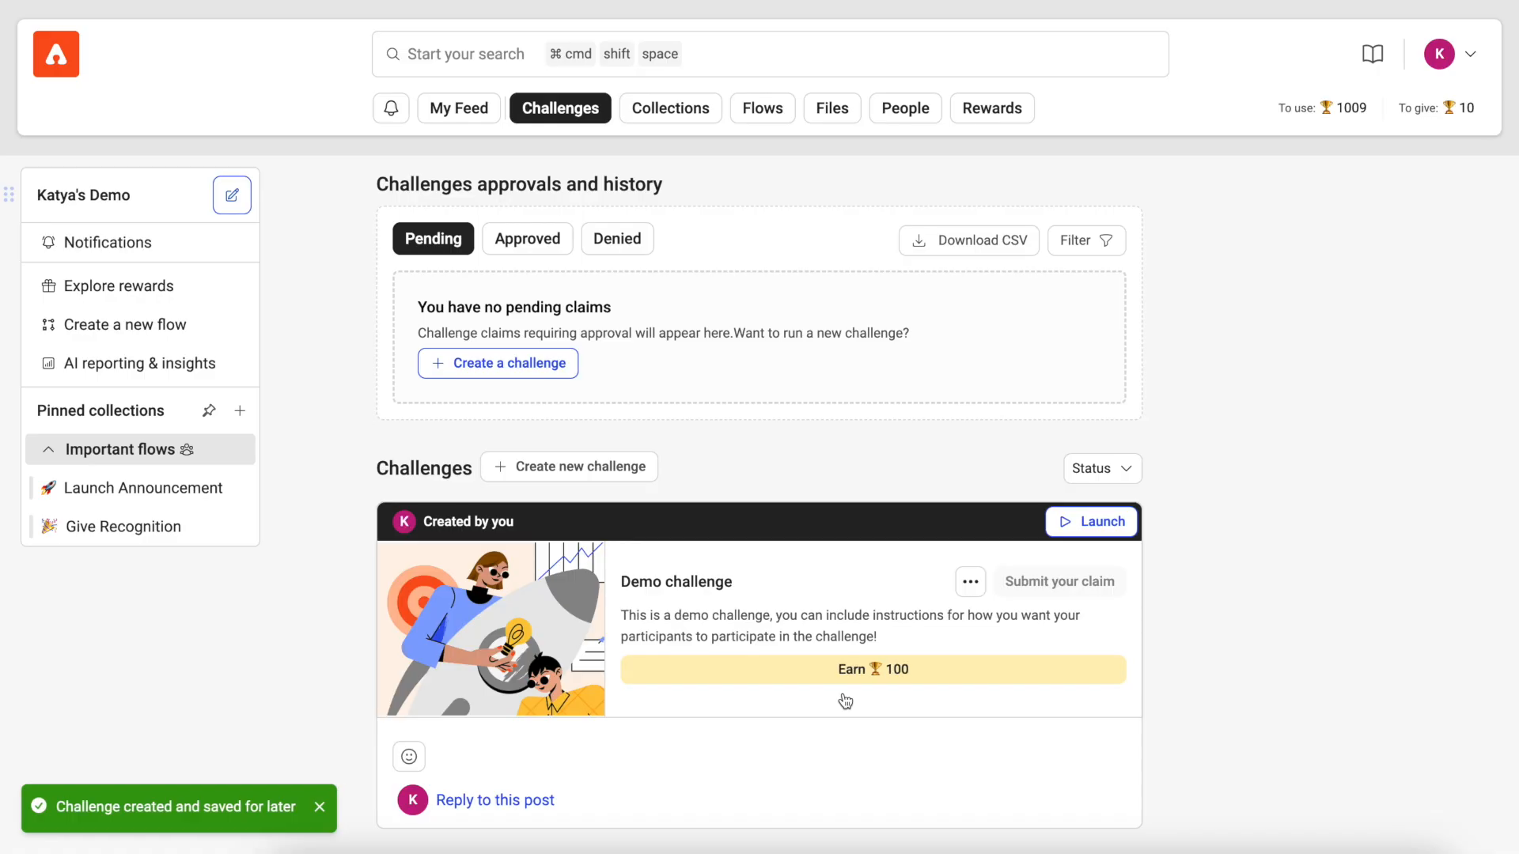
pyautogui.click(970, 585)
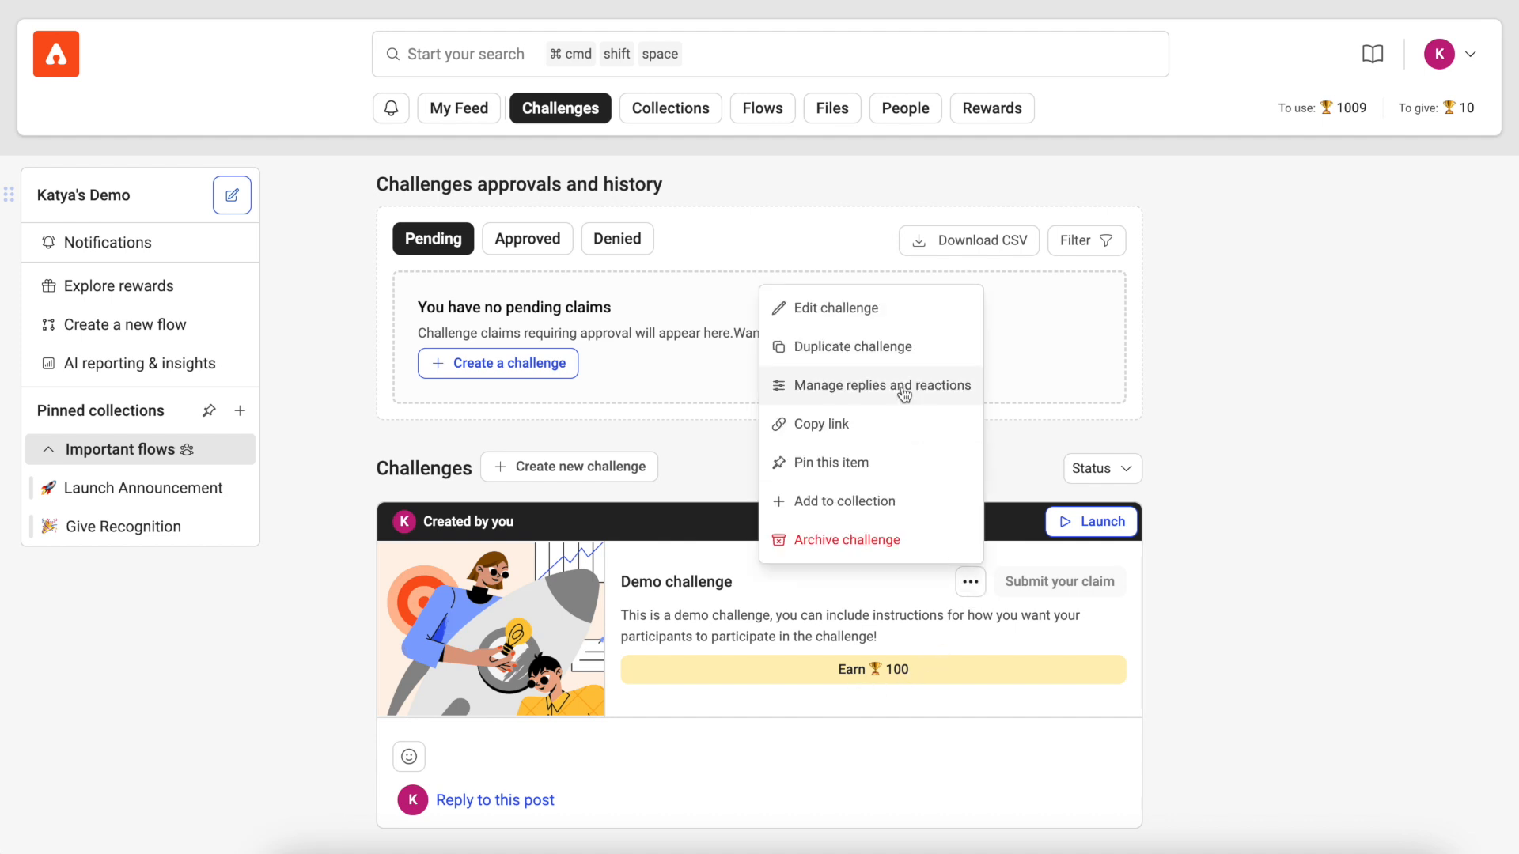
pyautogui.click(982, 588)
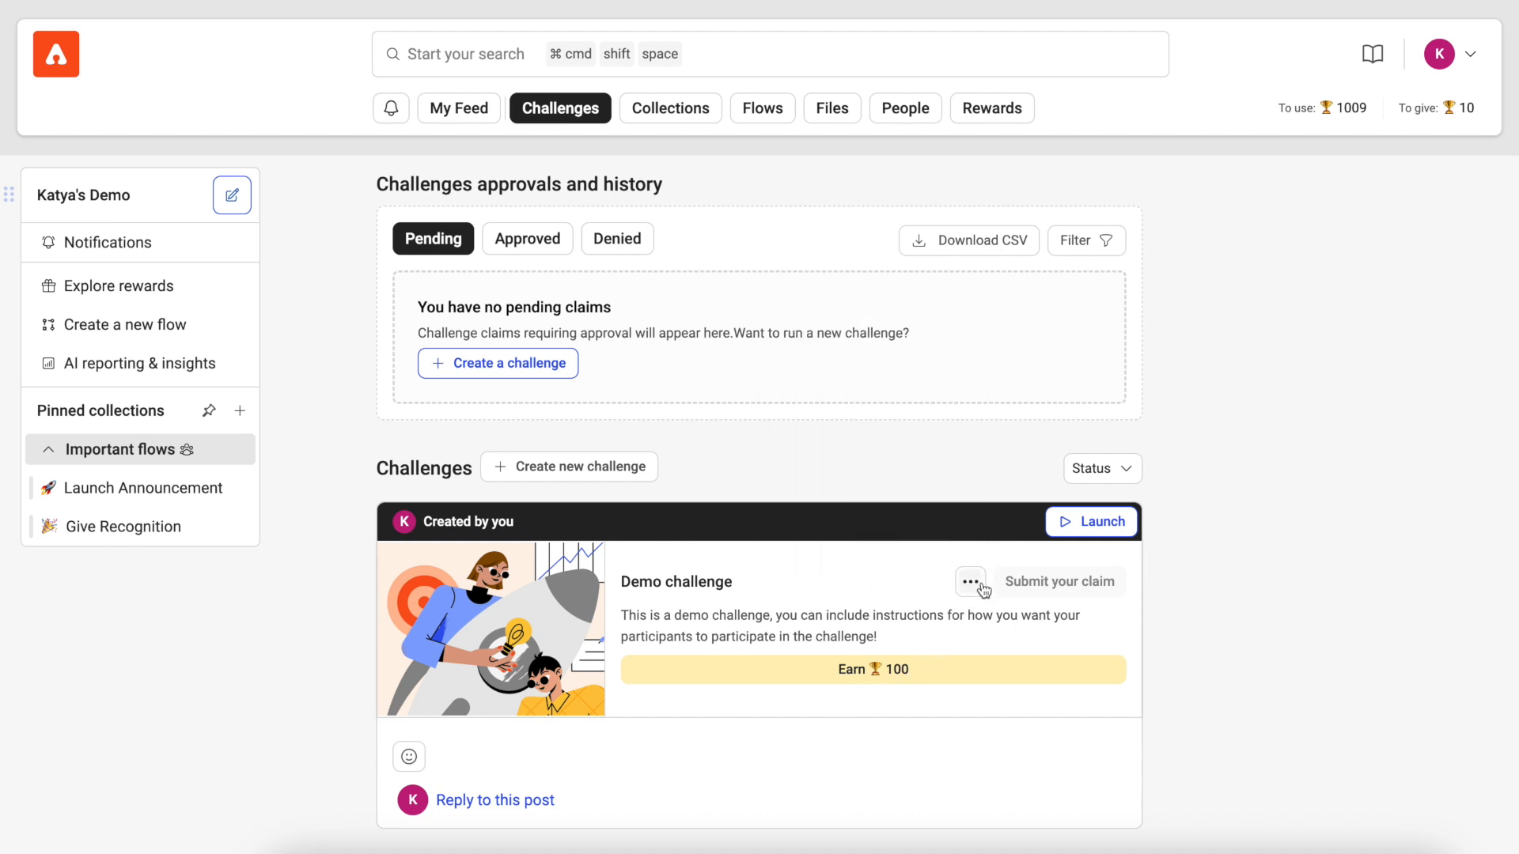
pyautogui.click(1092, 530)
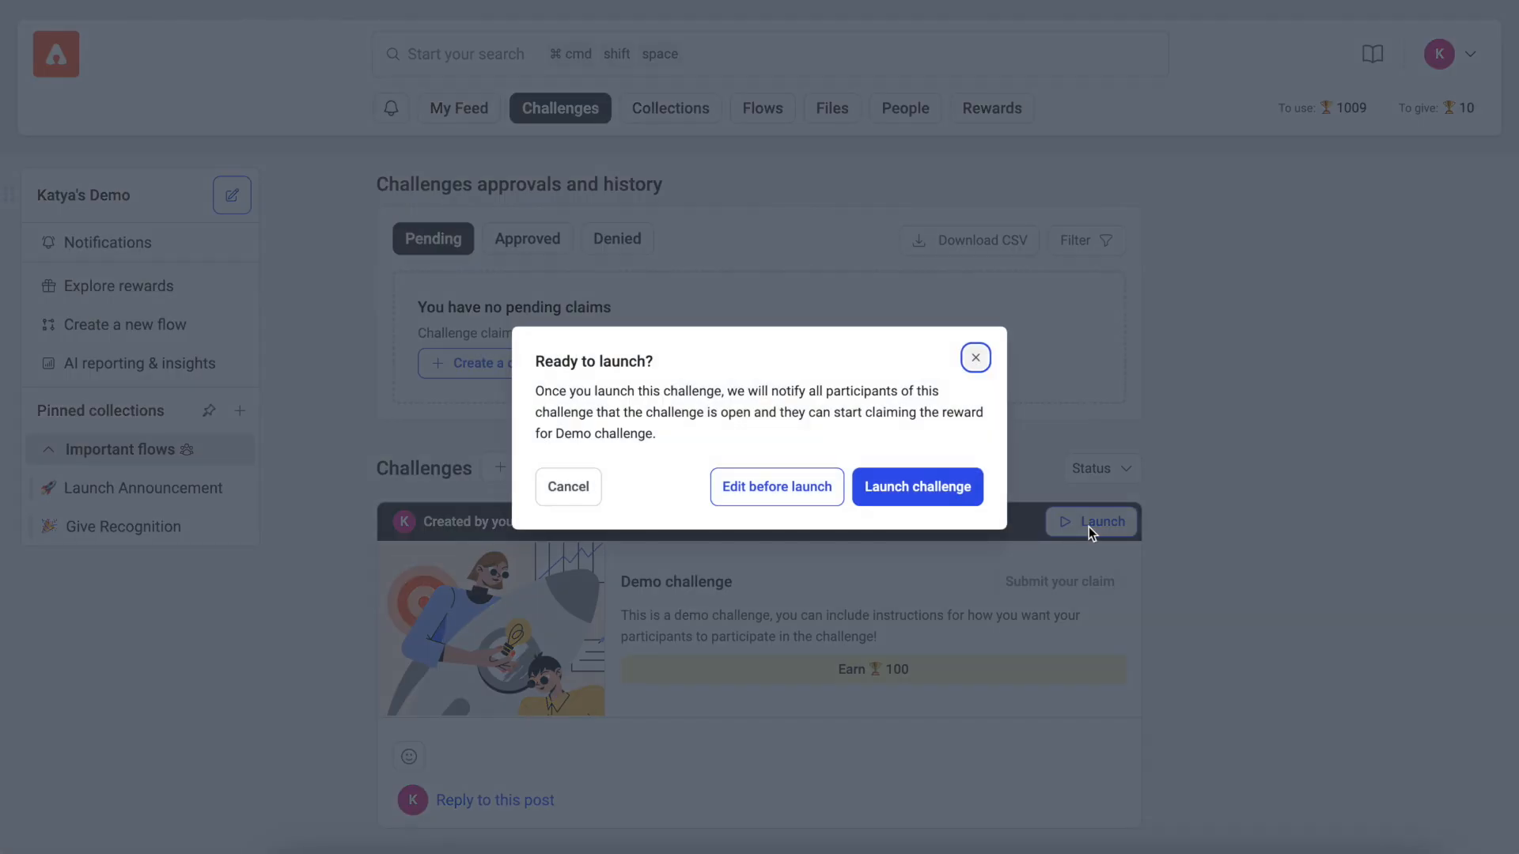
pyautogui.click(956, 495)
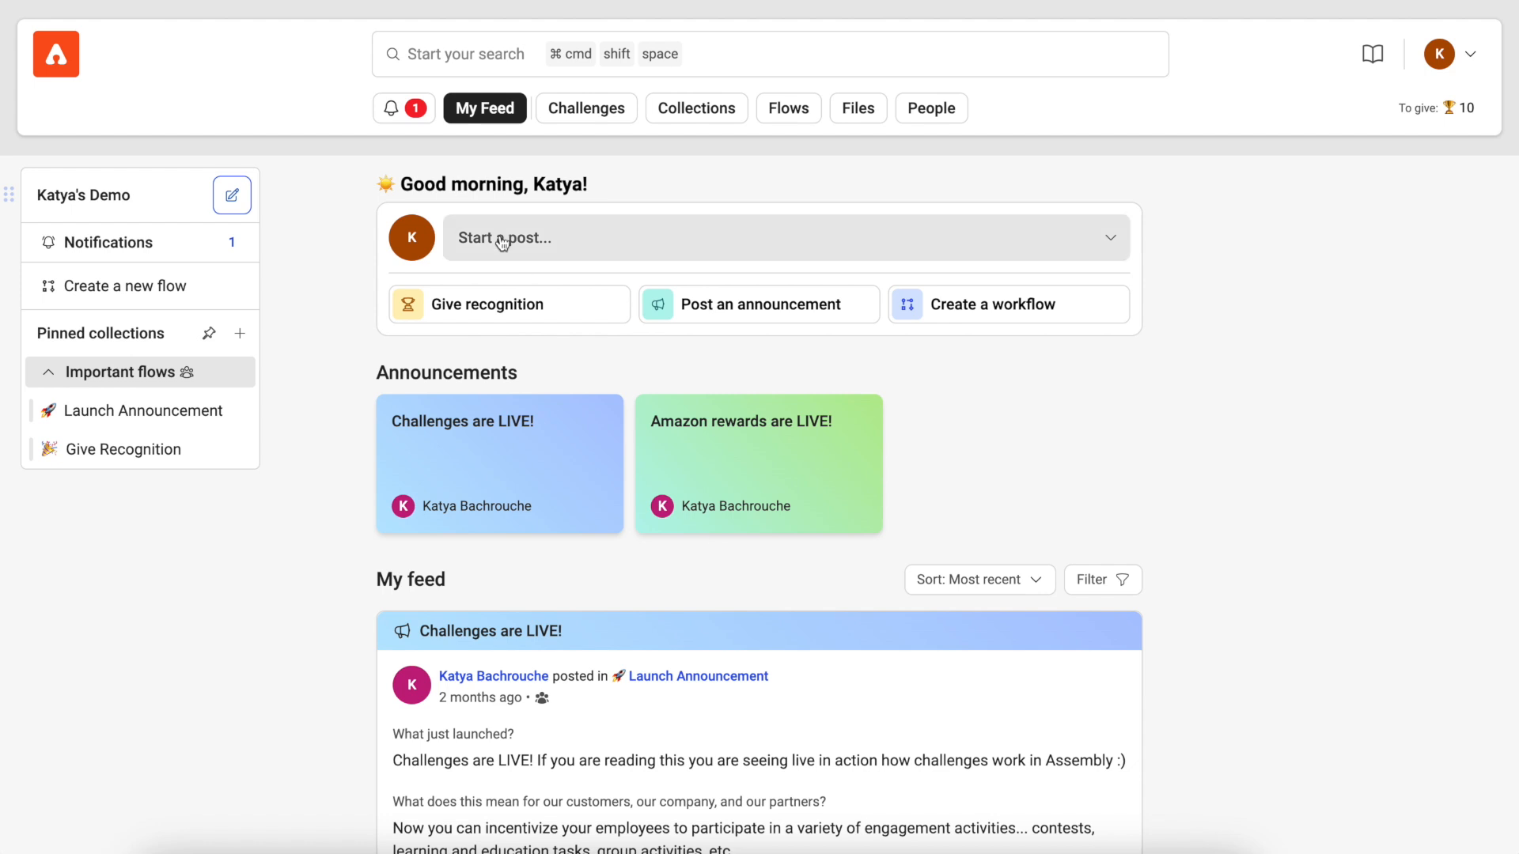
# Step: View the Demo challenge from the participant's notifications, go to the Challenges page and close the challenge details
pyautogui.click(403, 115)
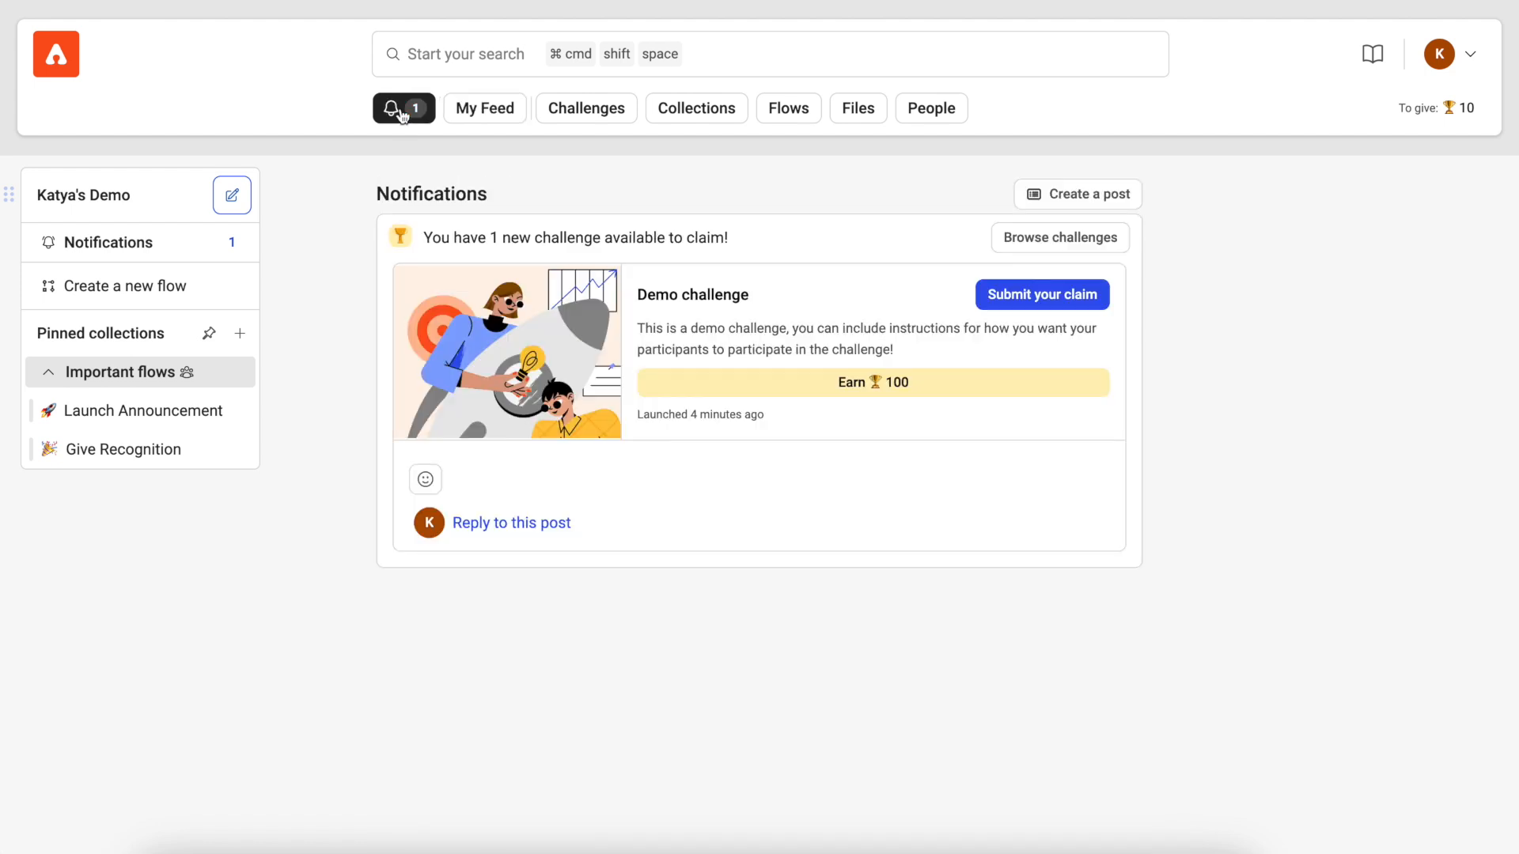
pyautogui.click(811, 336)
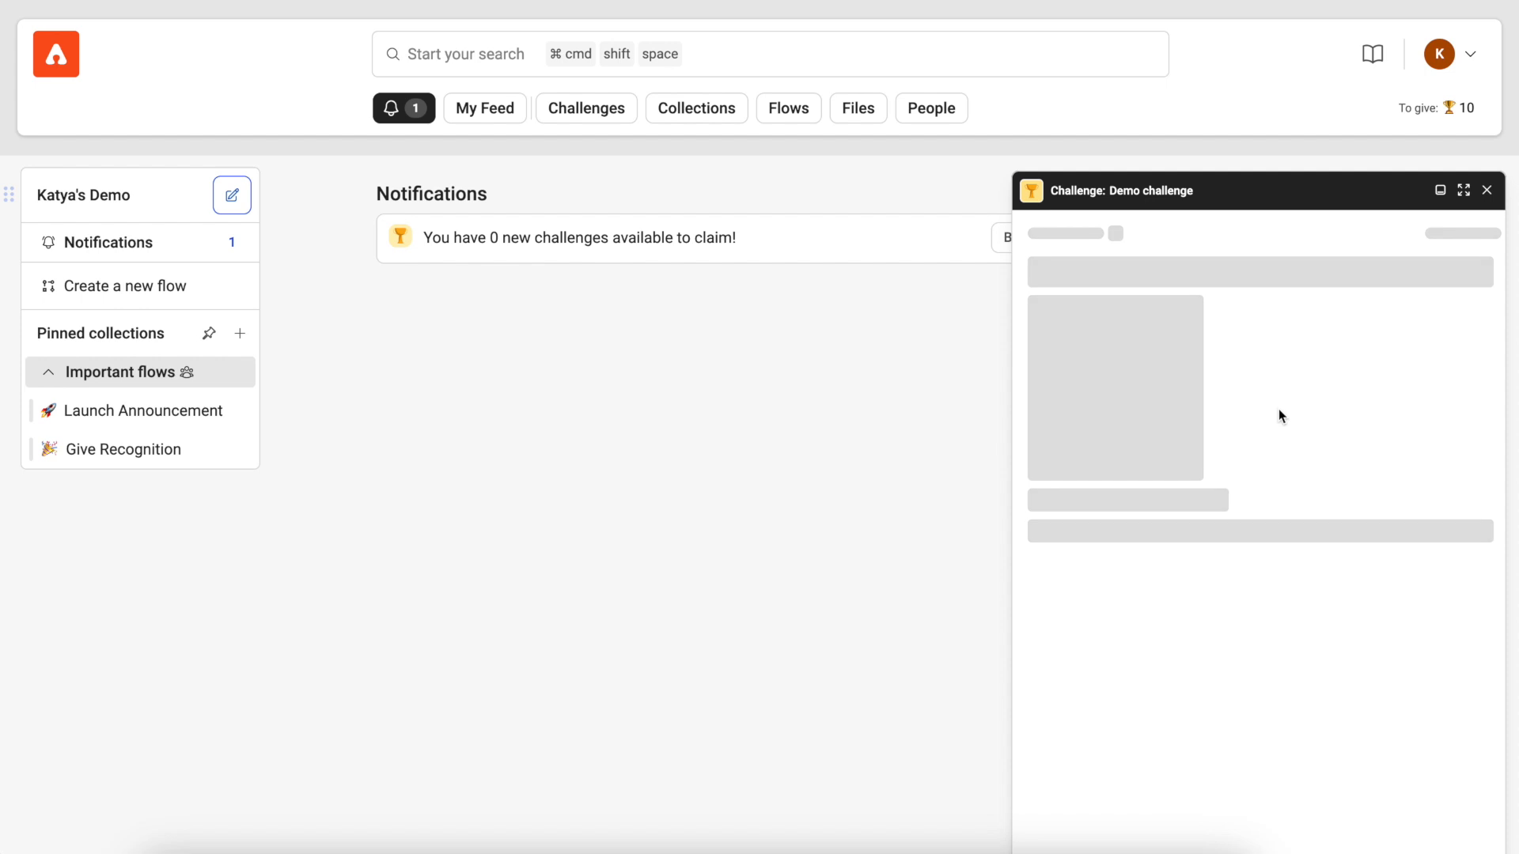
pyautogui.click(606, 116)
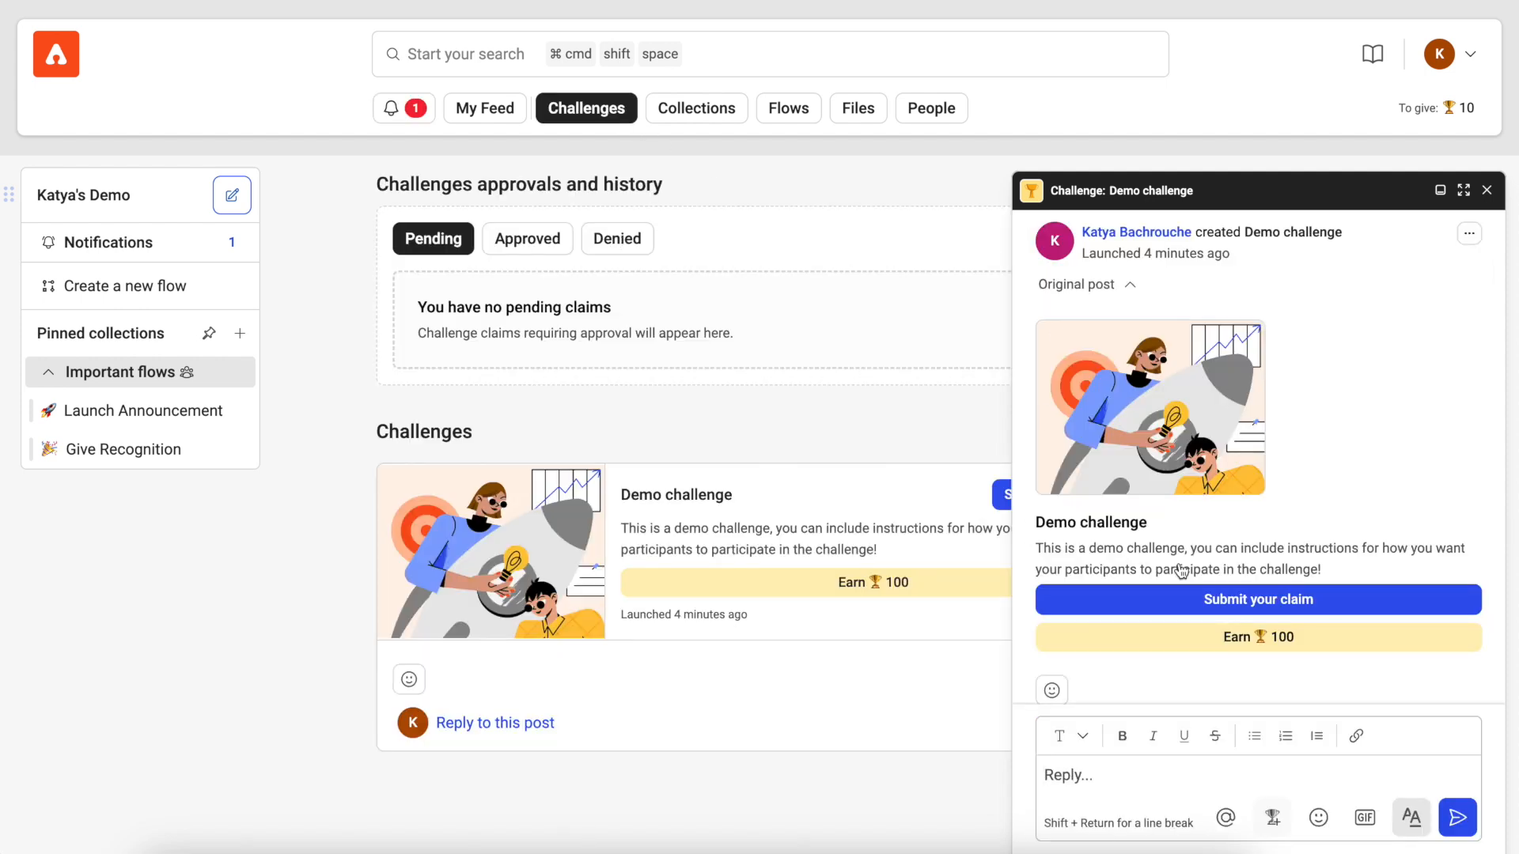
pyautogui.click(1495, 198)
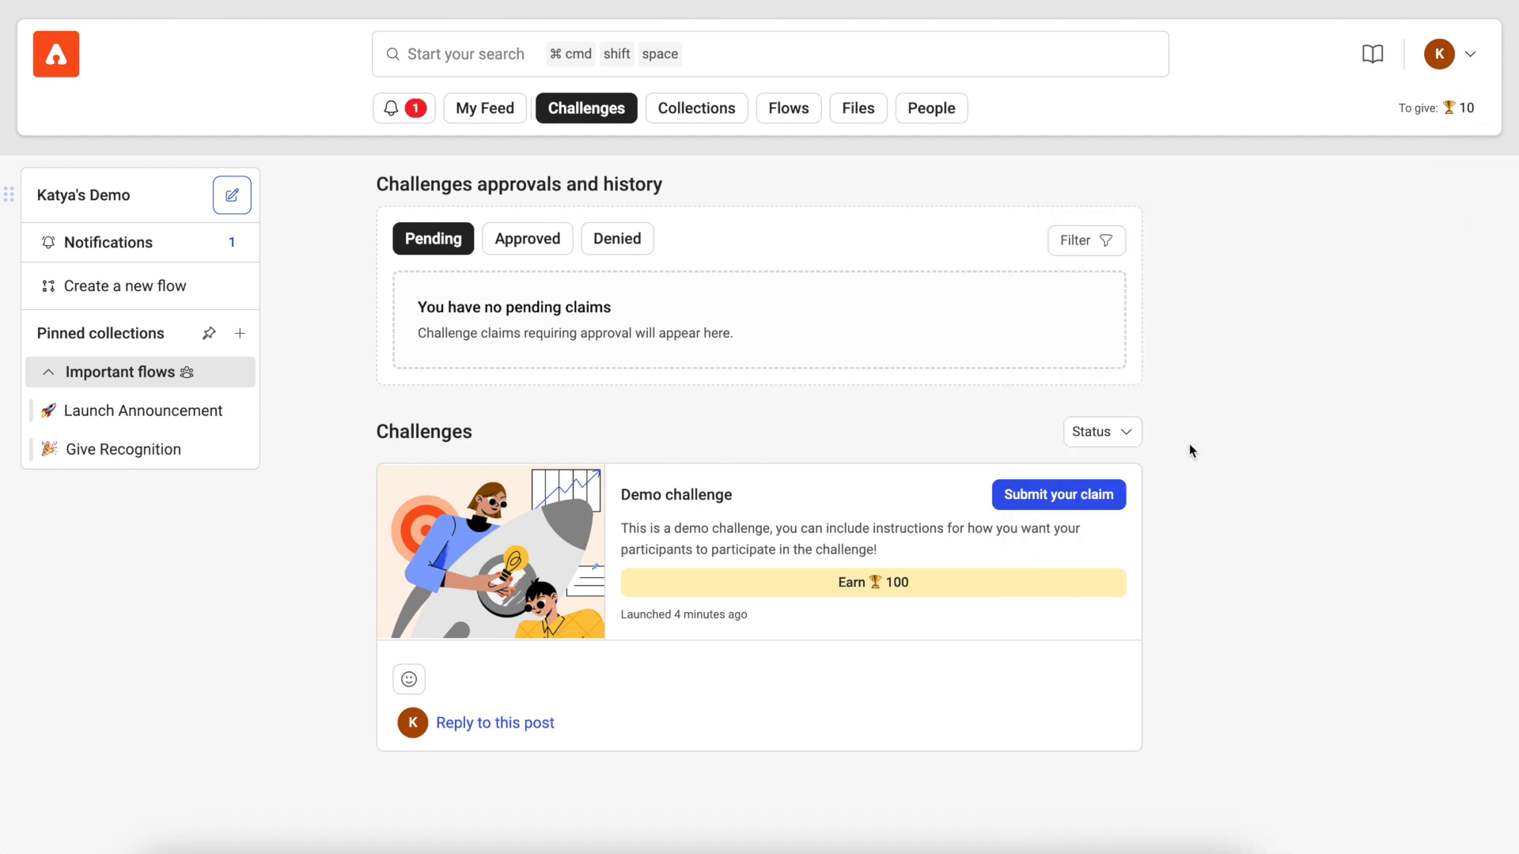
# Step: Start a claim for the Demo challenge and answer the first prompt with "I did it! Check out my proof below"
pyautogui.click(1061, 495)
pyautogui.click(674, 468)
pyautogui.write('I did it ! Check out my proof below')
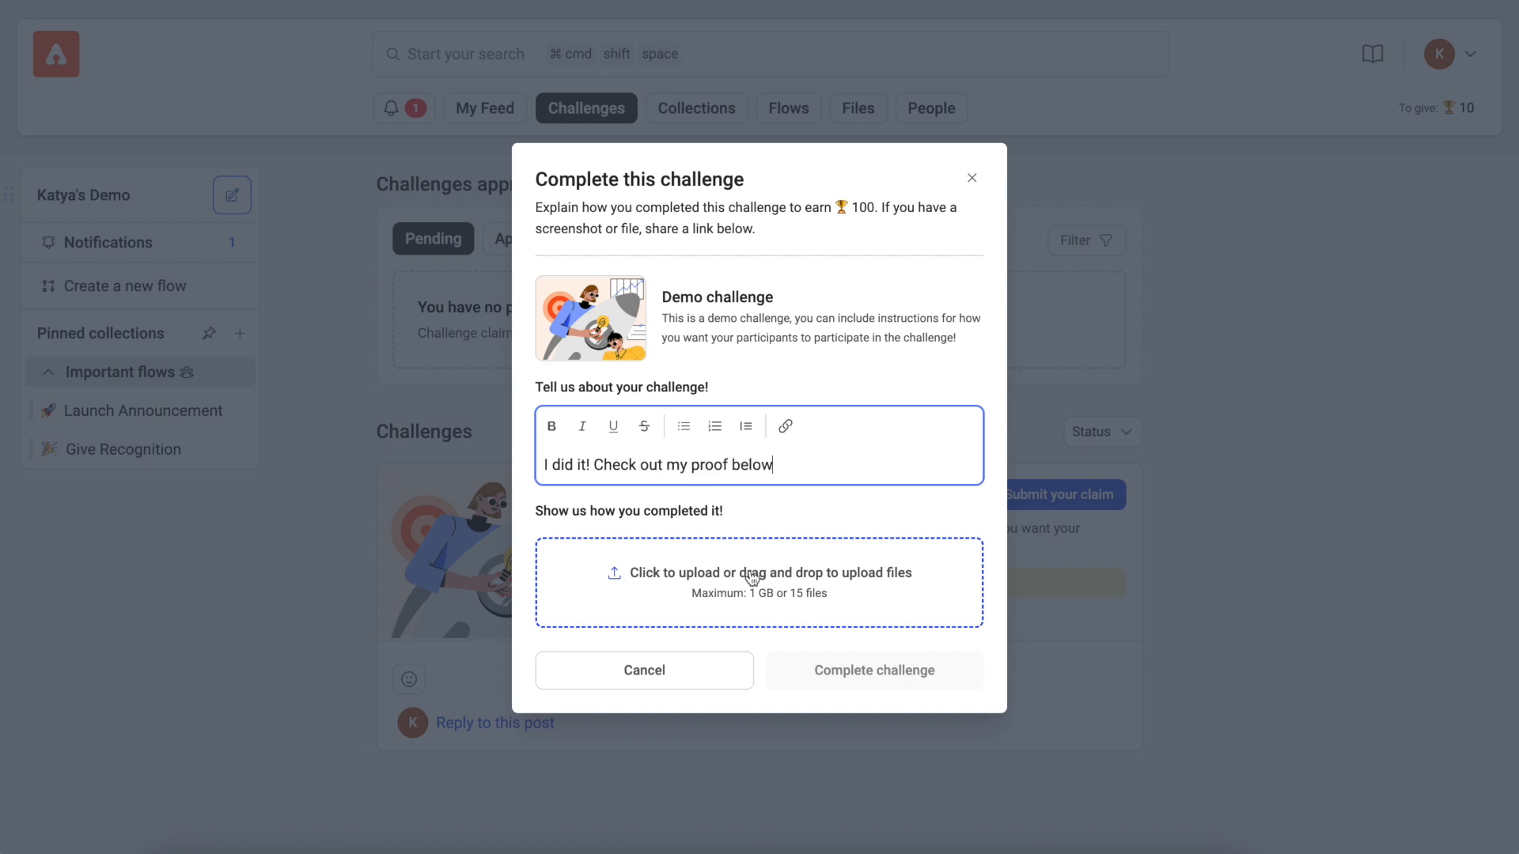
# Step: Attach "Demo proof" from the Documents folder to the claim and submit it
pyautogui.click(750, 576)
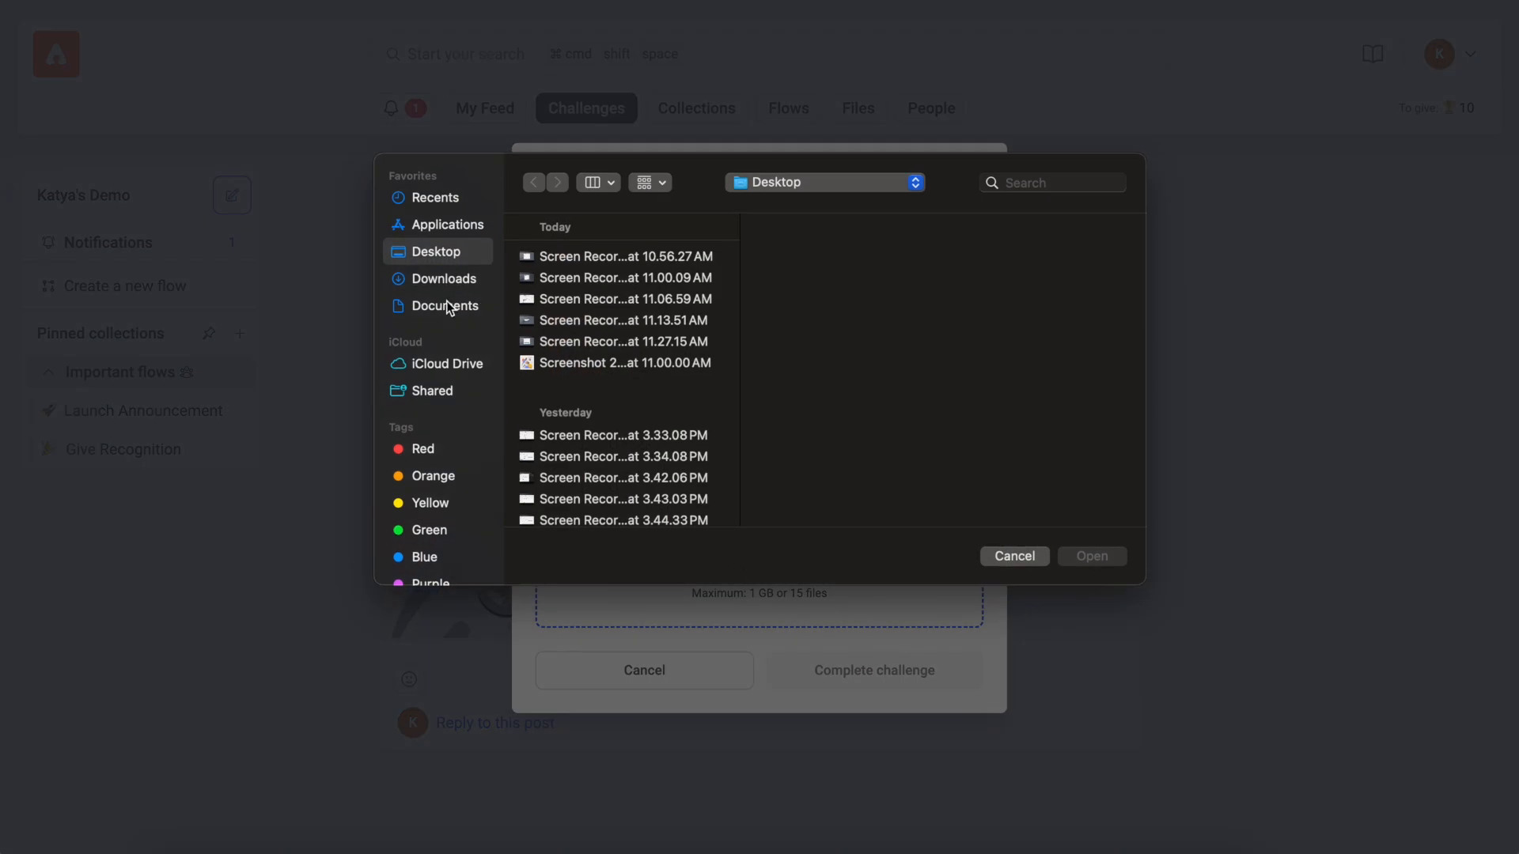
pyautogui.click(446, 305)
pyautogui.click(576, 255)
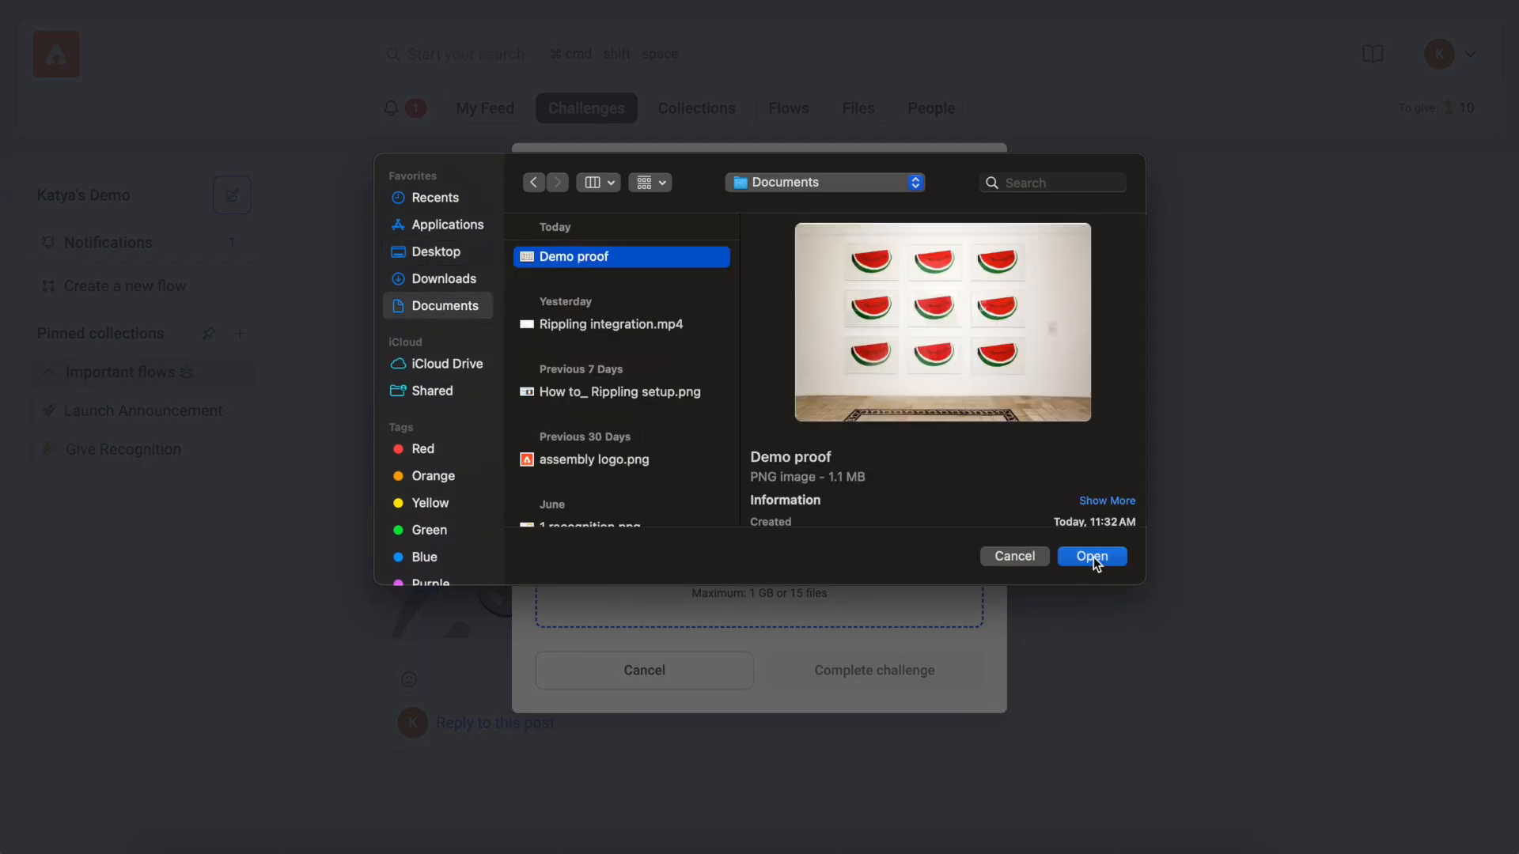
pyautogui.click(1093, 556)
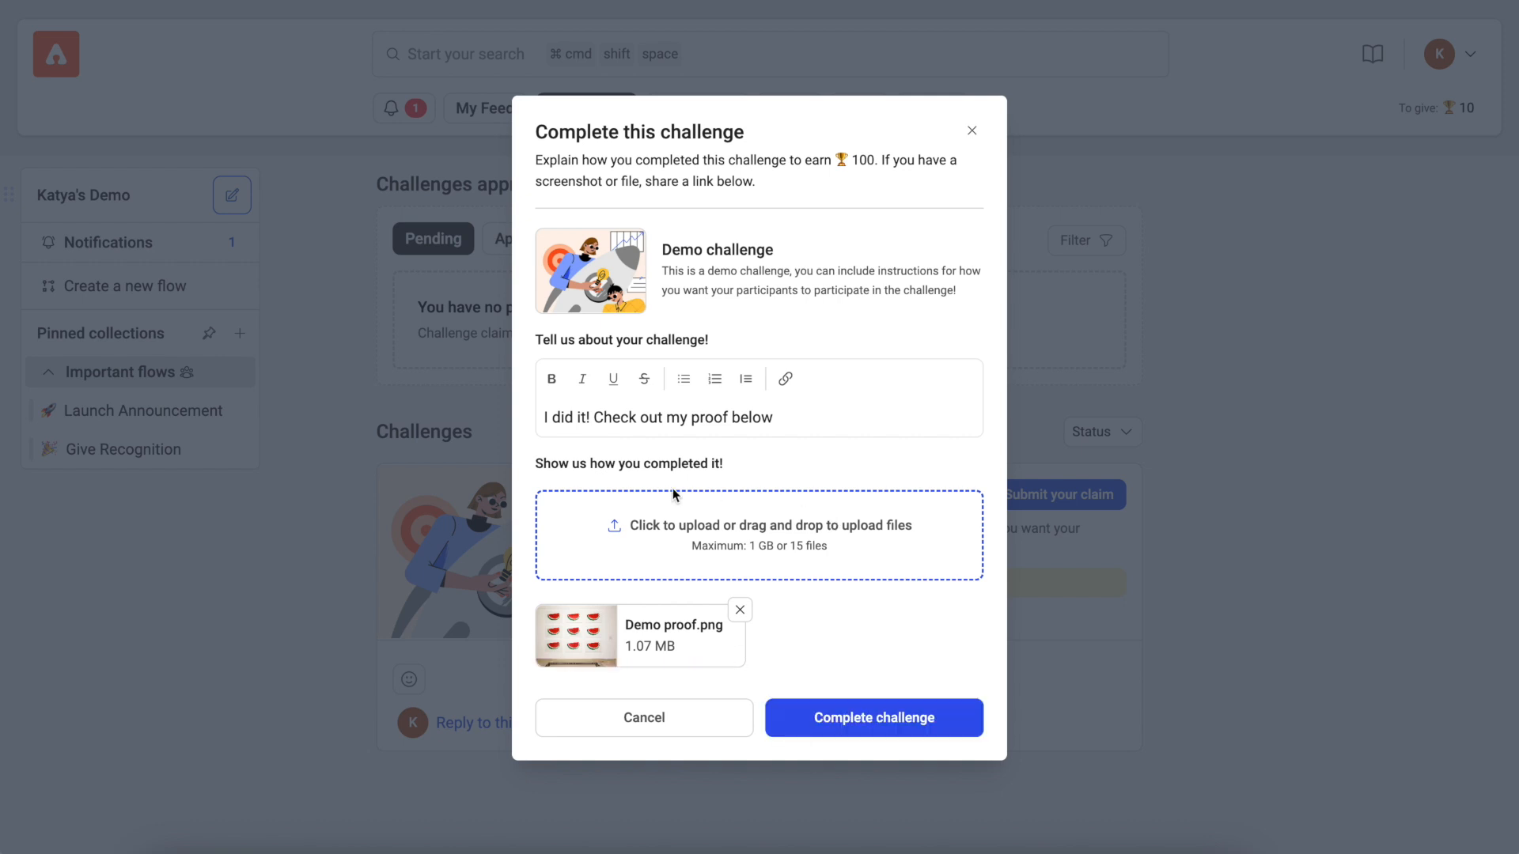
pyautogui.click(897, 720)
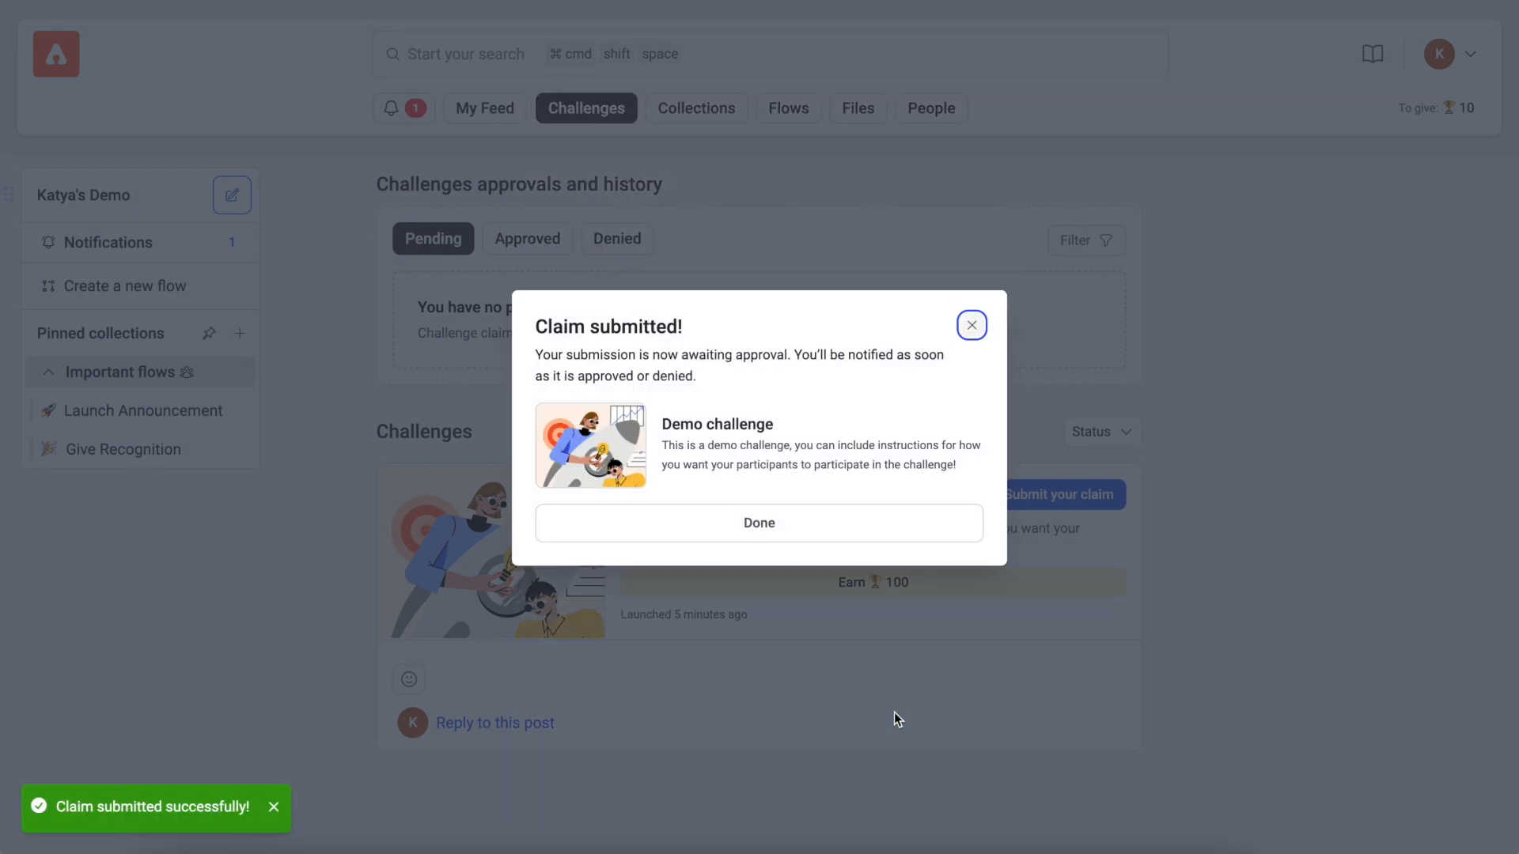
pyautogui.click(785, 525)
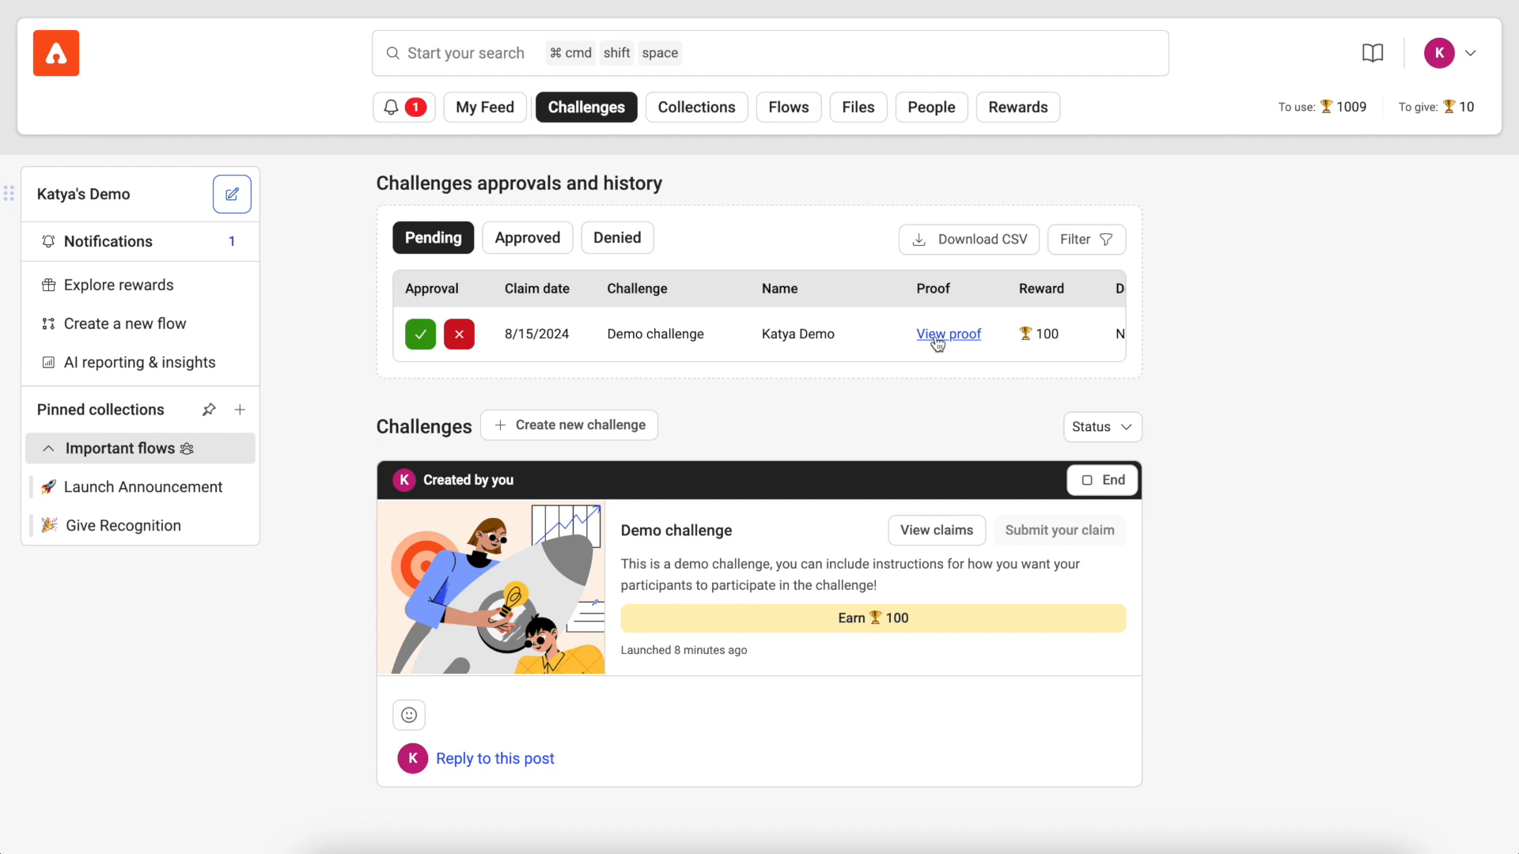
# Step: Review the pending Demo challenge claim with its demo-proof.png attachment and approve the claim
pyautogui.click(967, 336)
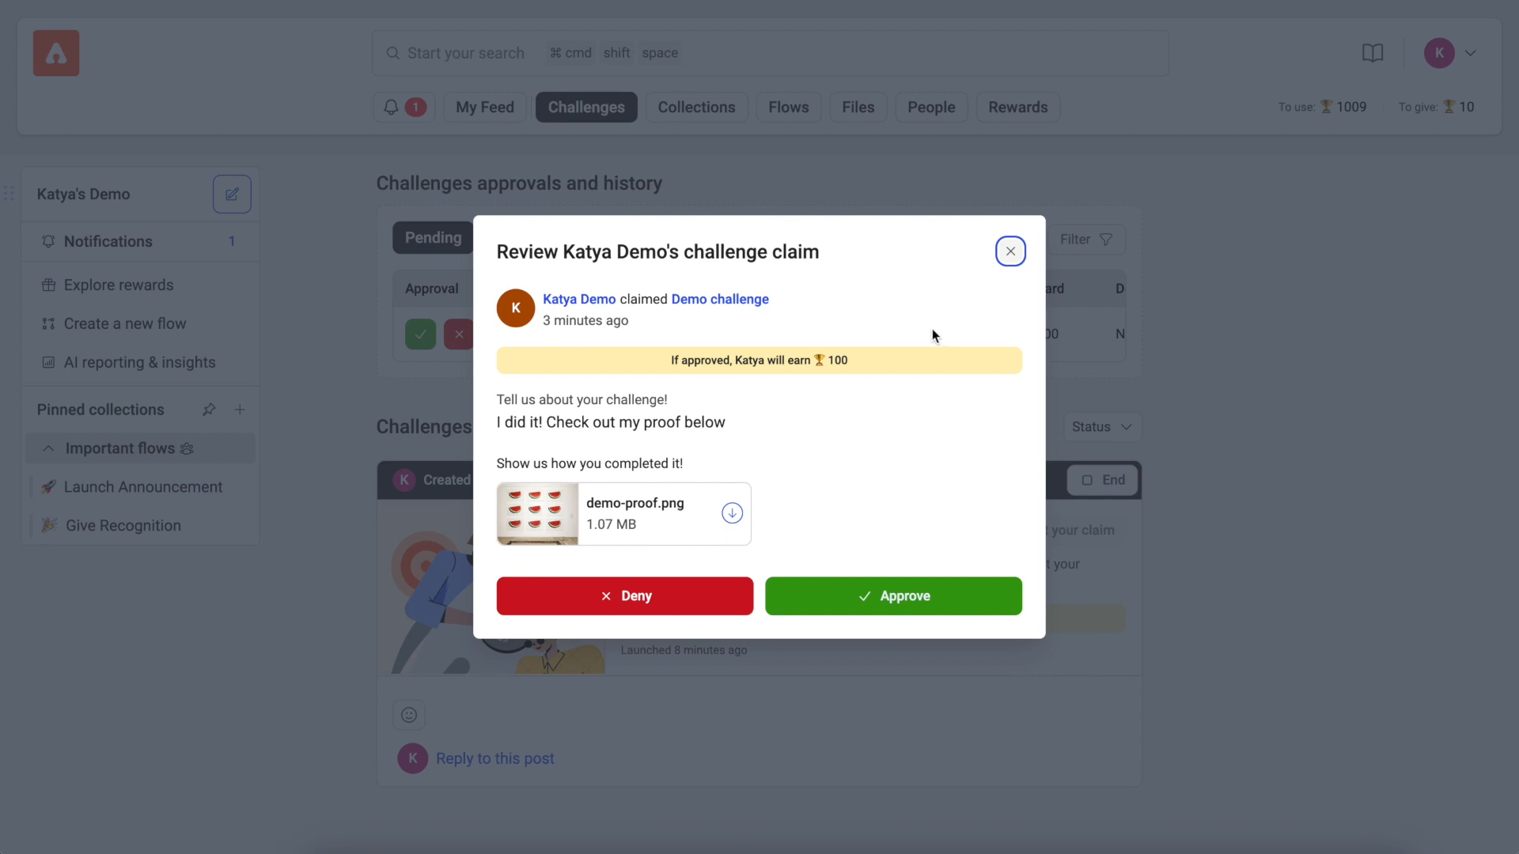
pyautogui.click(674, 522)
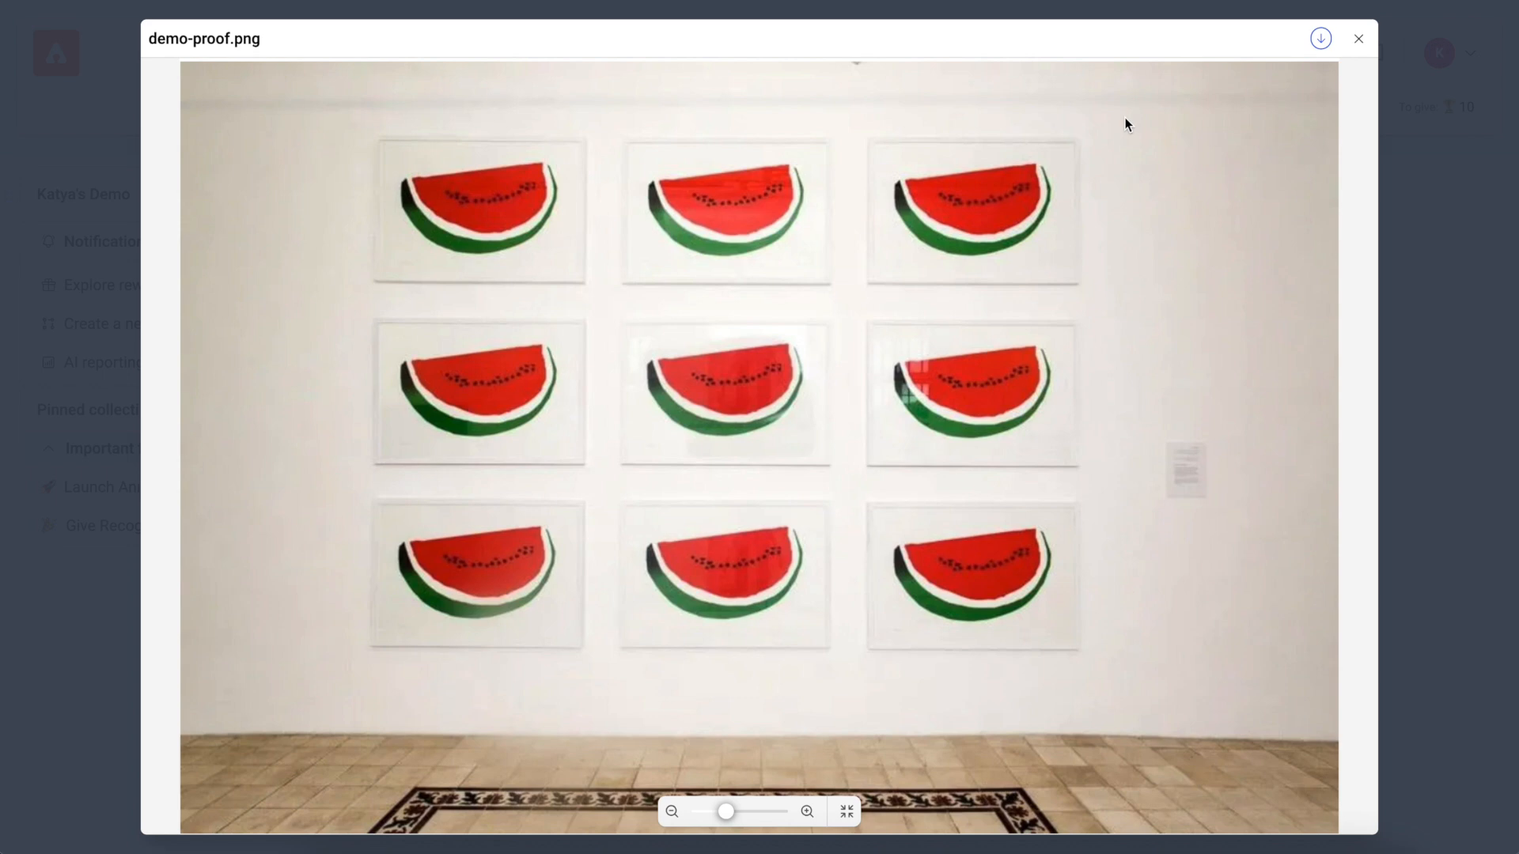
pyautogui.click(1358, 39)
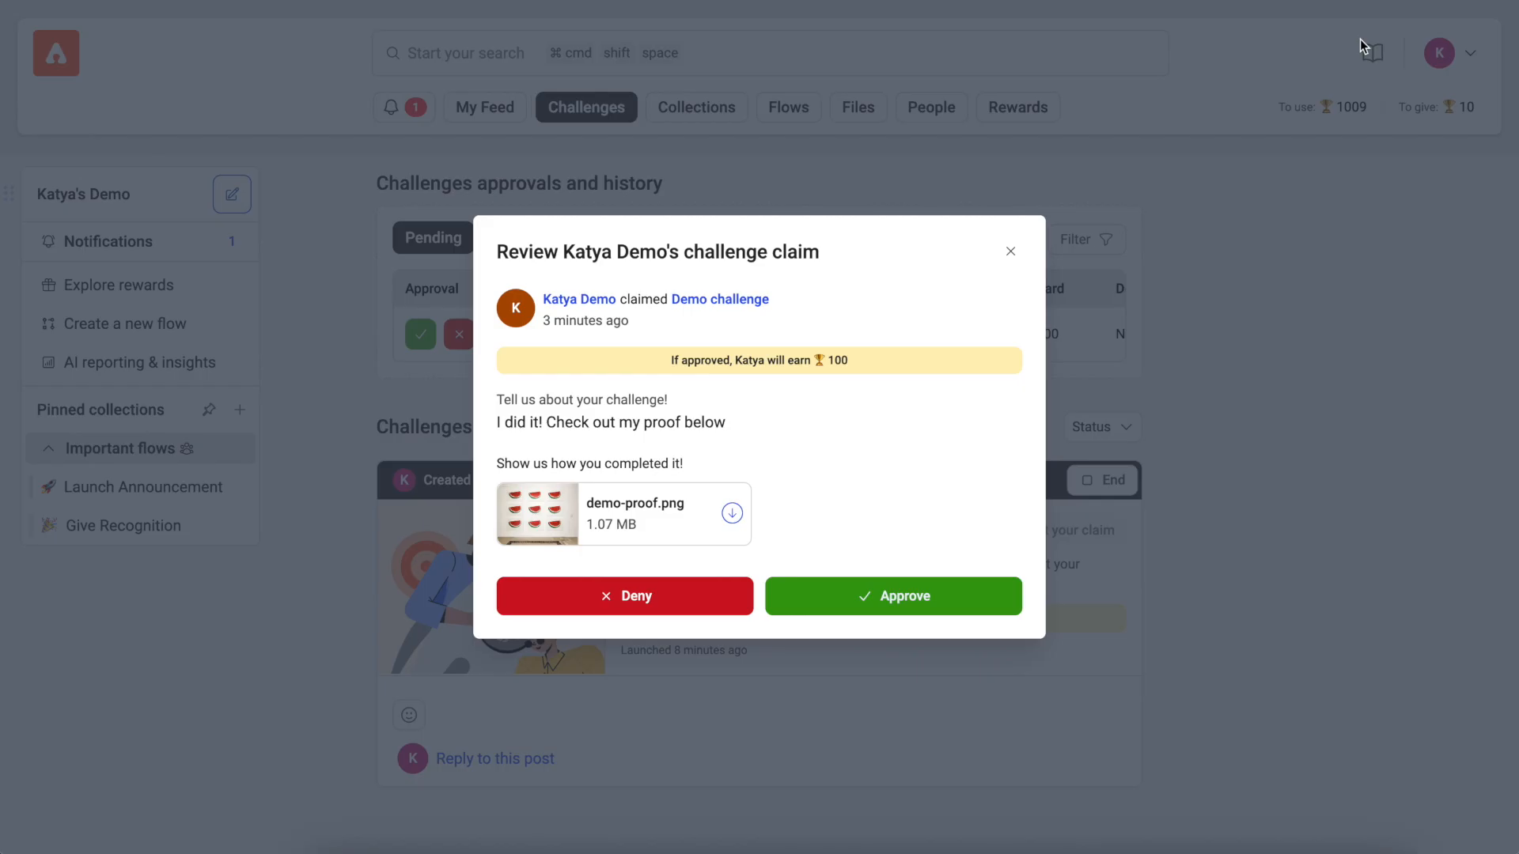
pyautogui.click(902, 601)
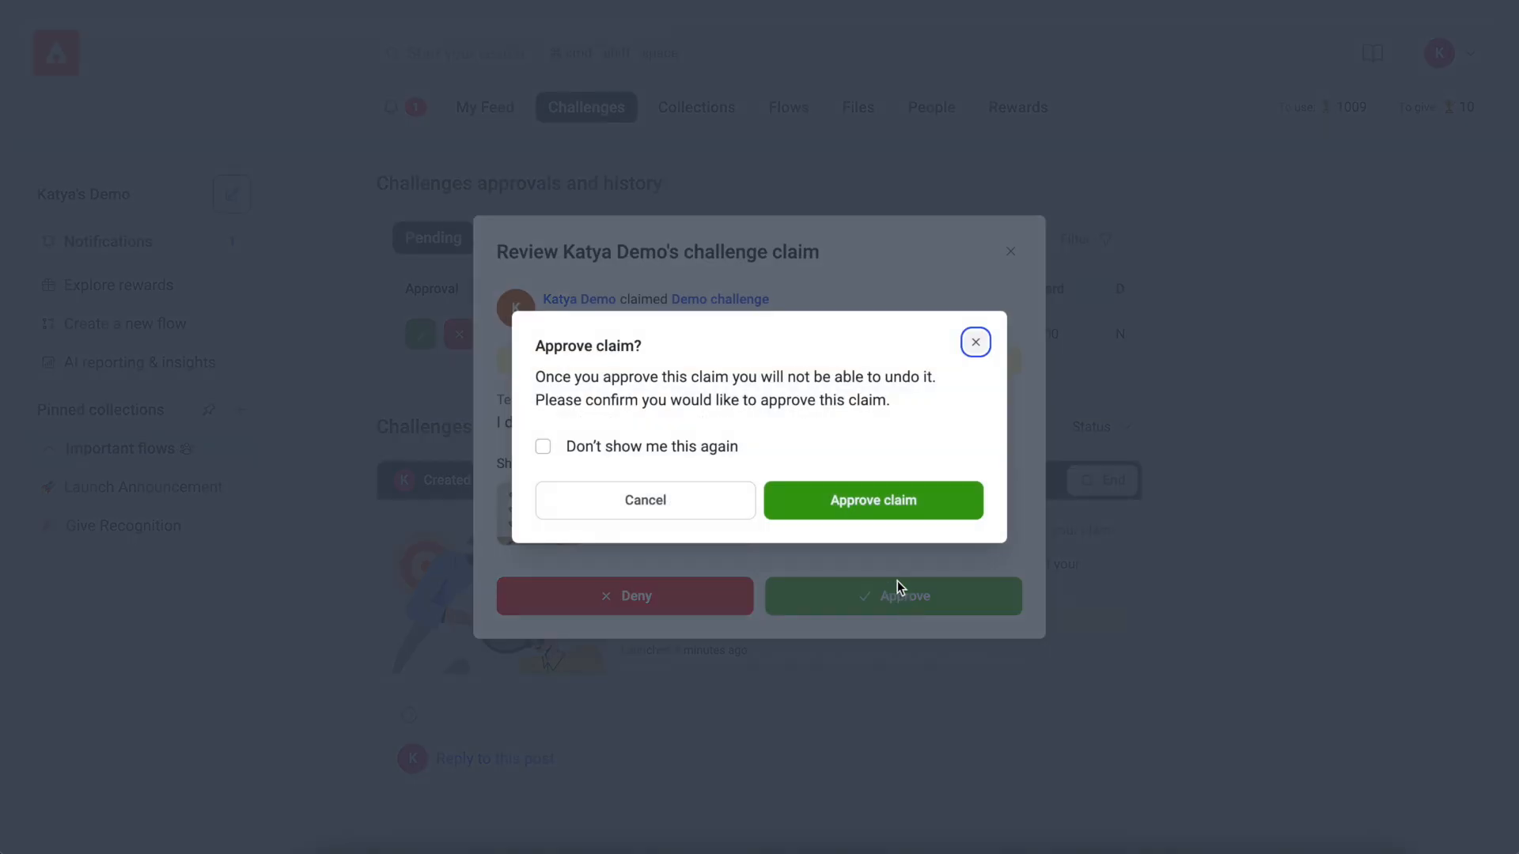
pyautogui.click(880, 501)
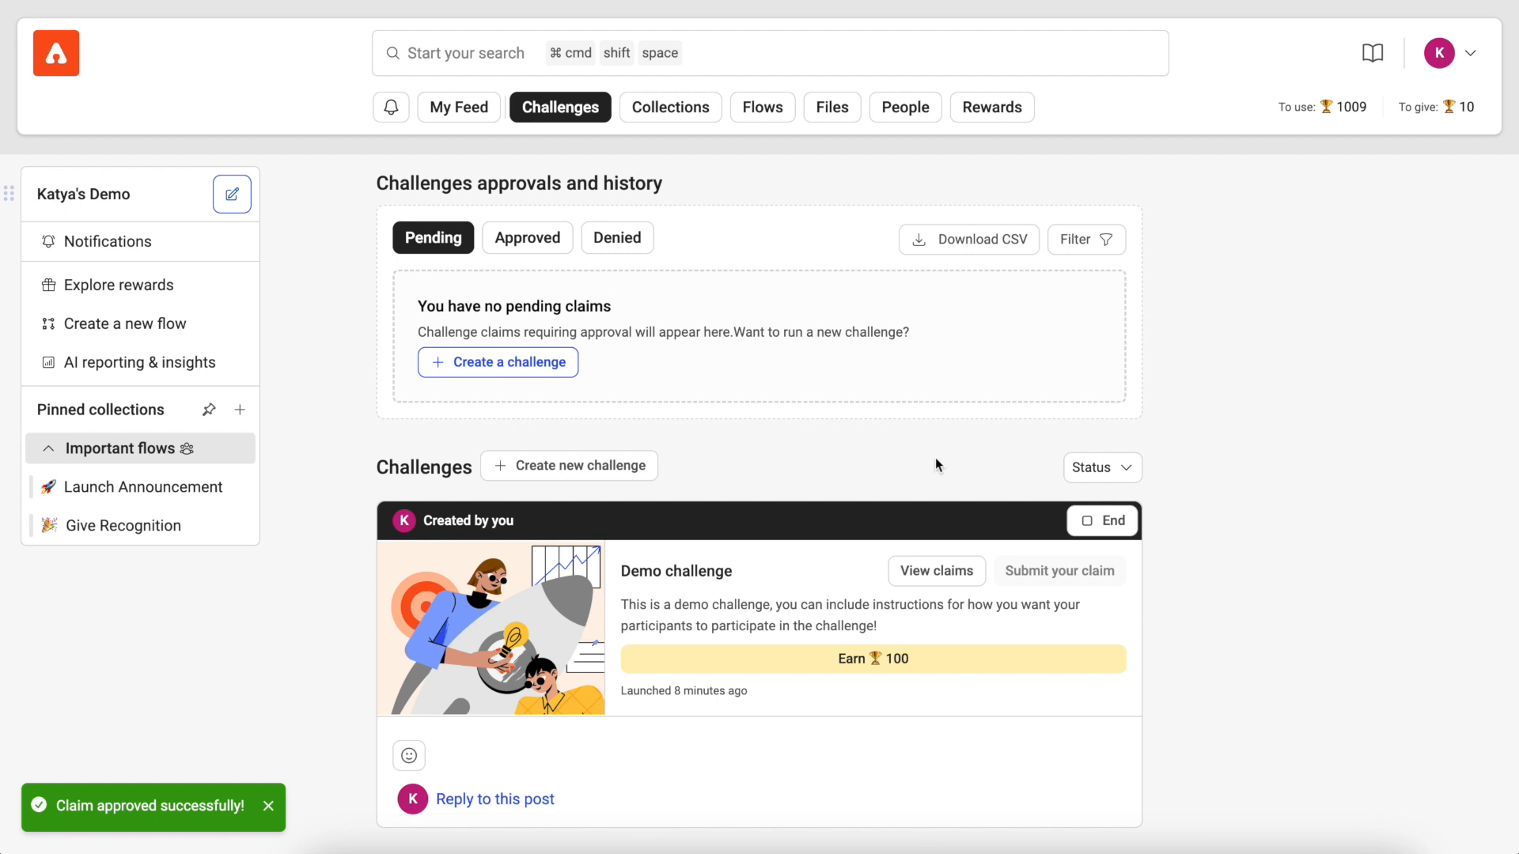
# Step: Examine the Demo challenge's insights for the Claimed and Unclaimed participants and close them
pyautogui.click(864, 571)
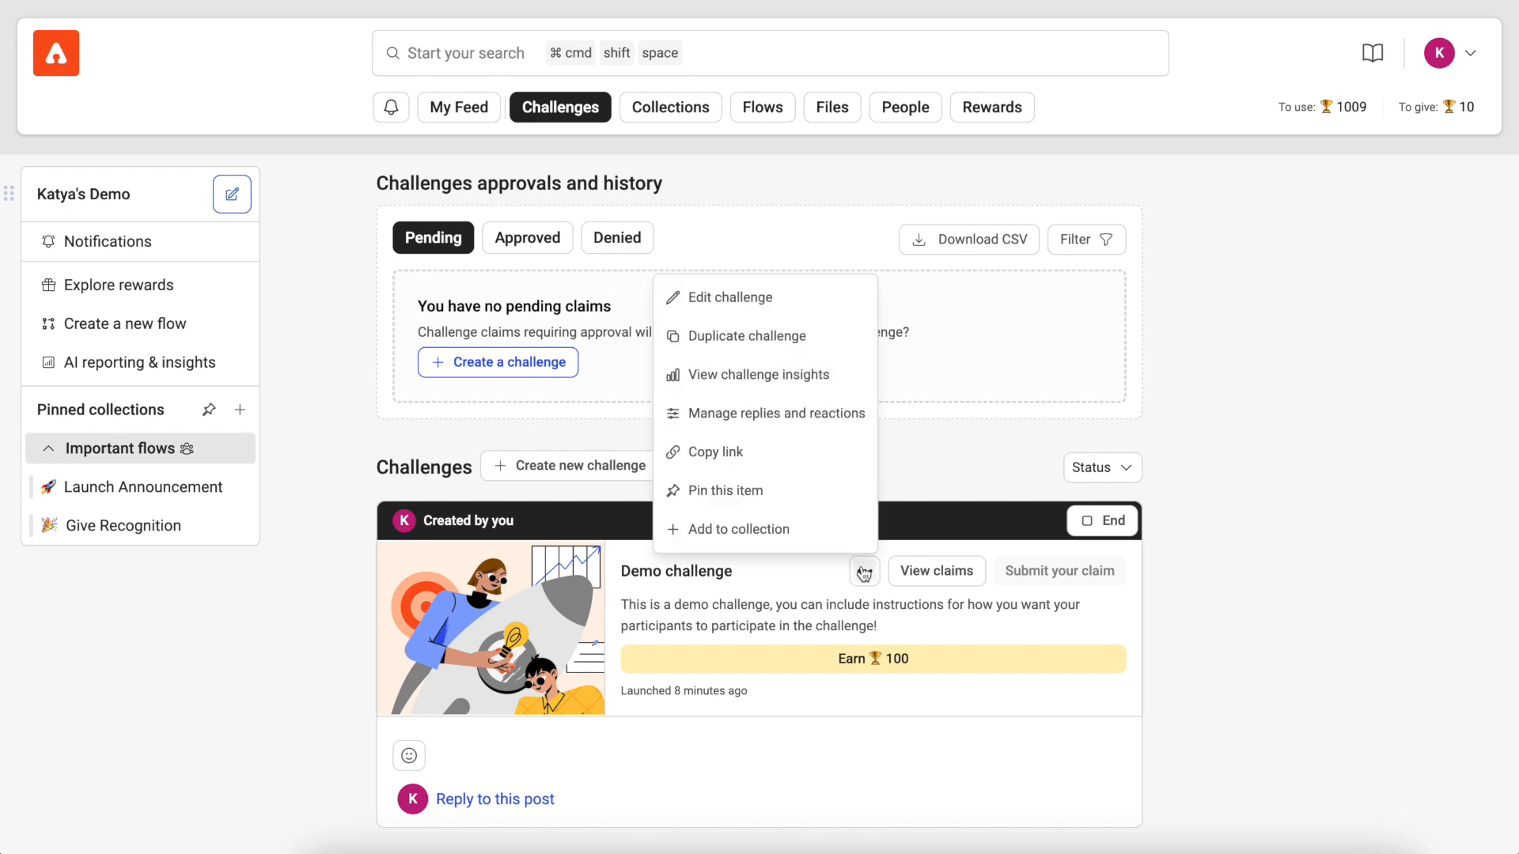
pyautogui.click(815, 375)
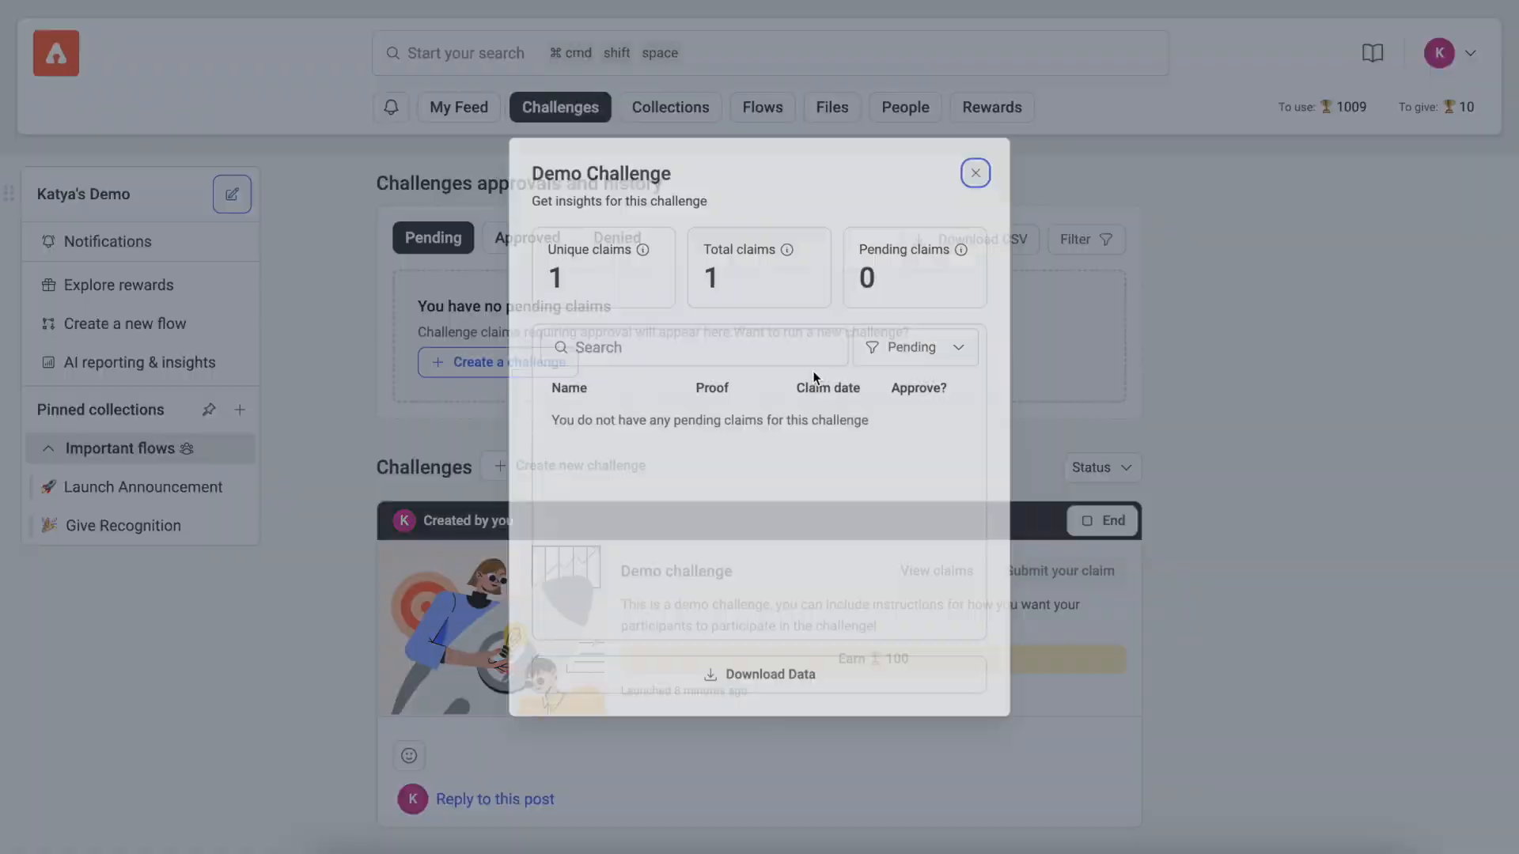
pyautogui.click(915, 350)
pyautogui.click(904, 432)
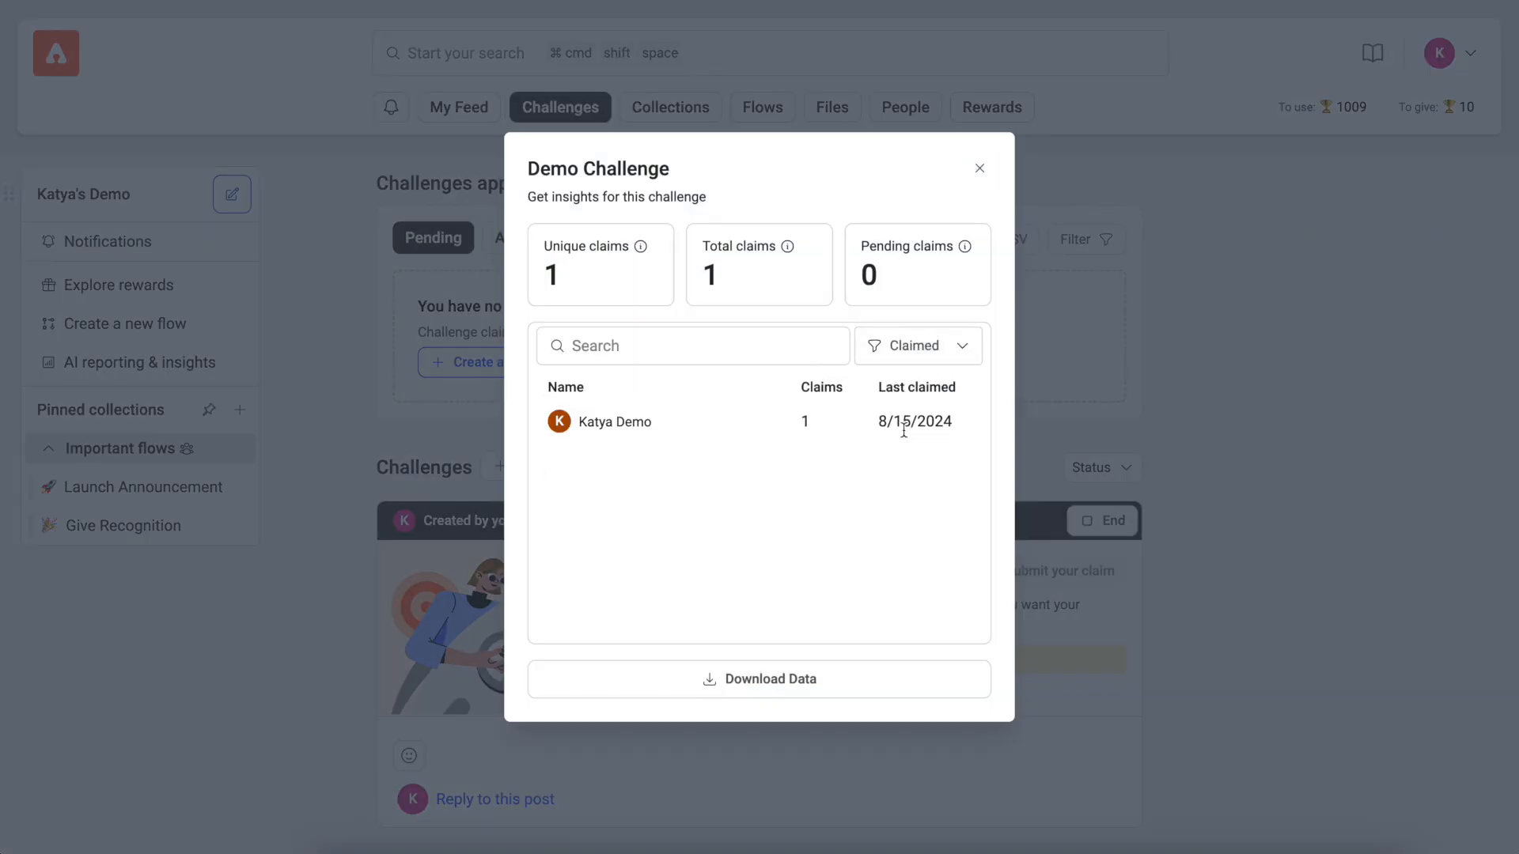
pyautogui.click(939, 354)
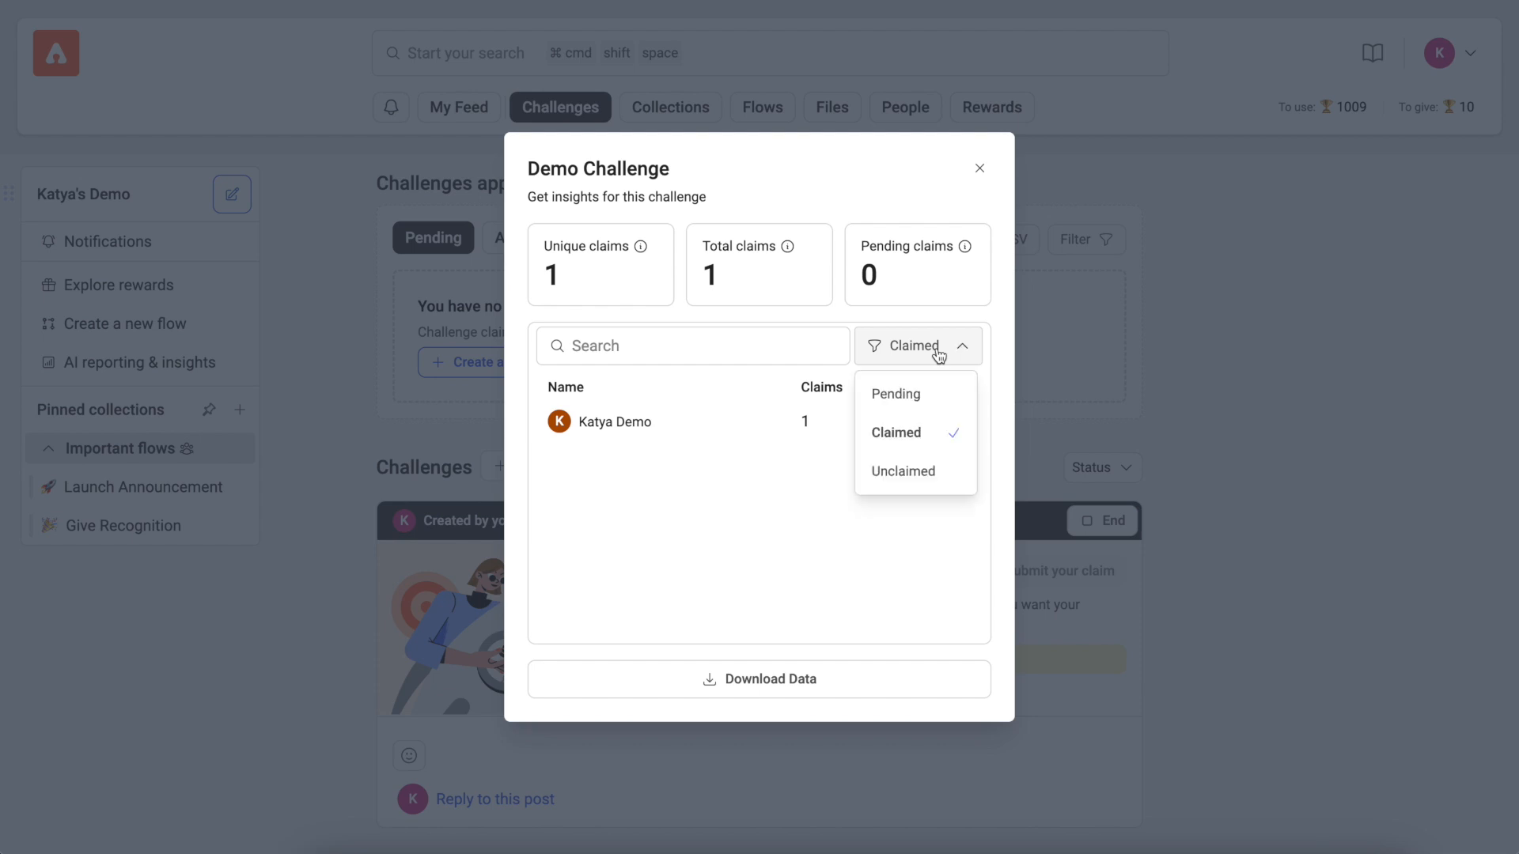
pyautogui.click(935, 478)
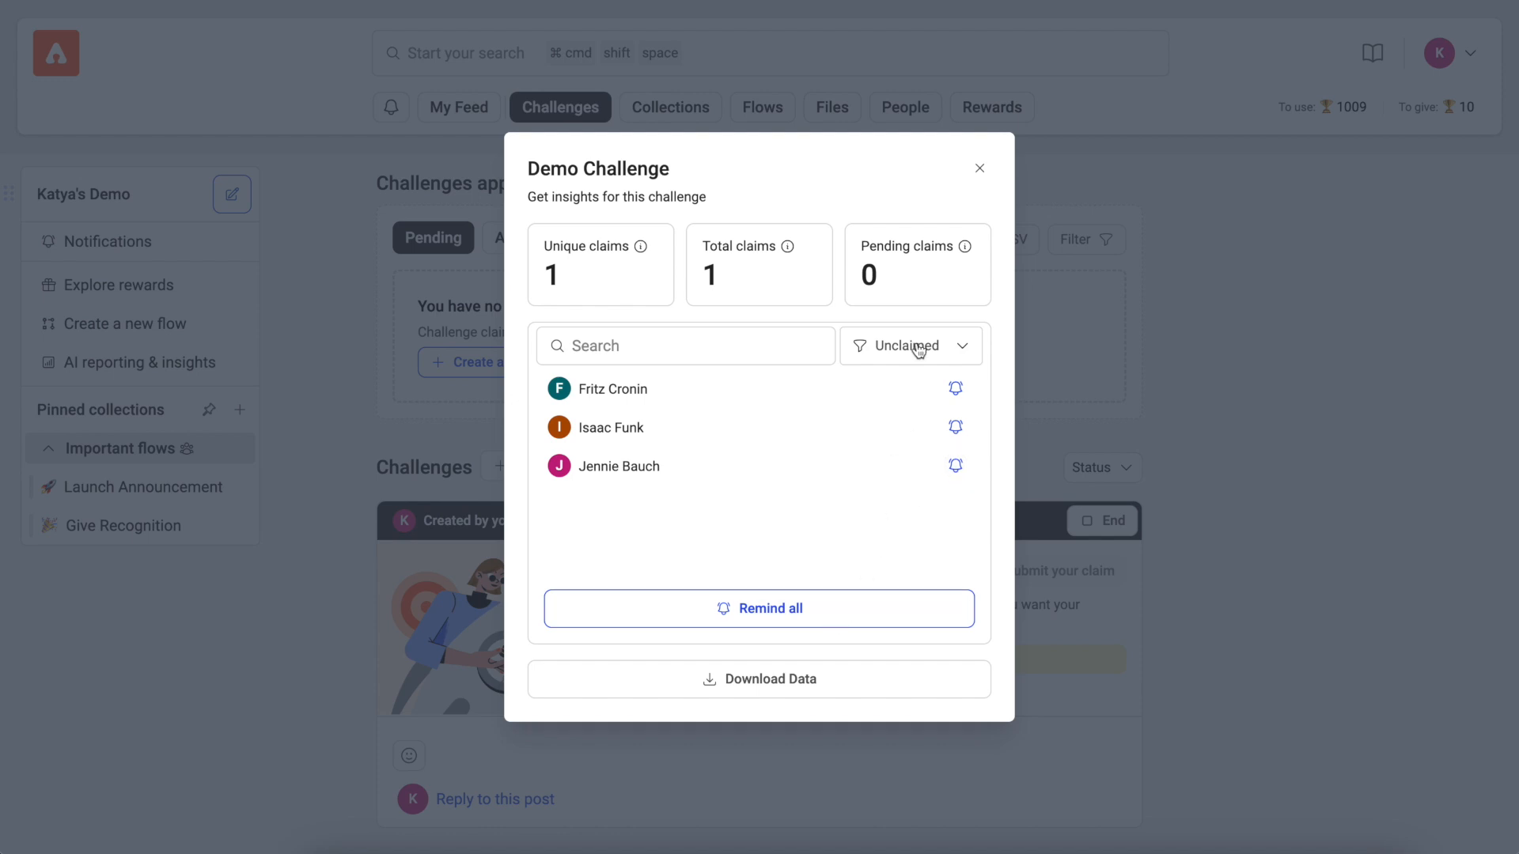
pyautogui.click(981, 170)
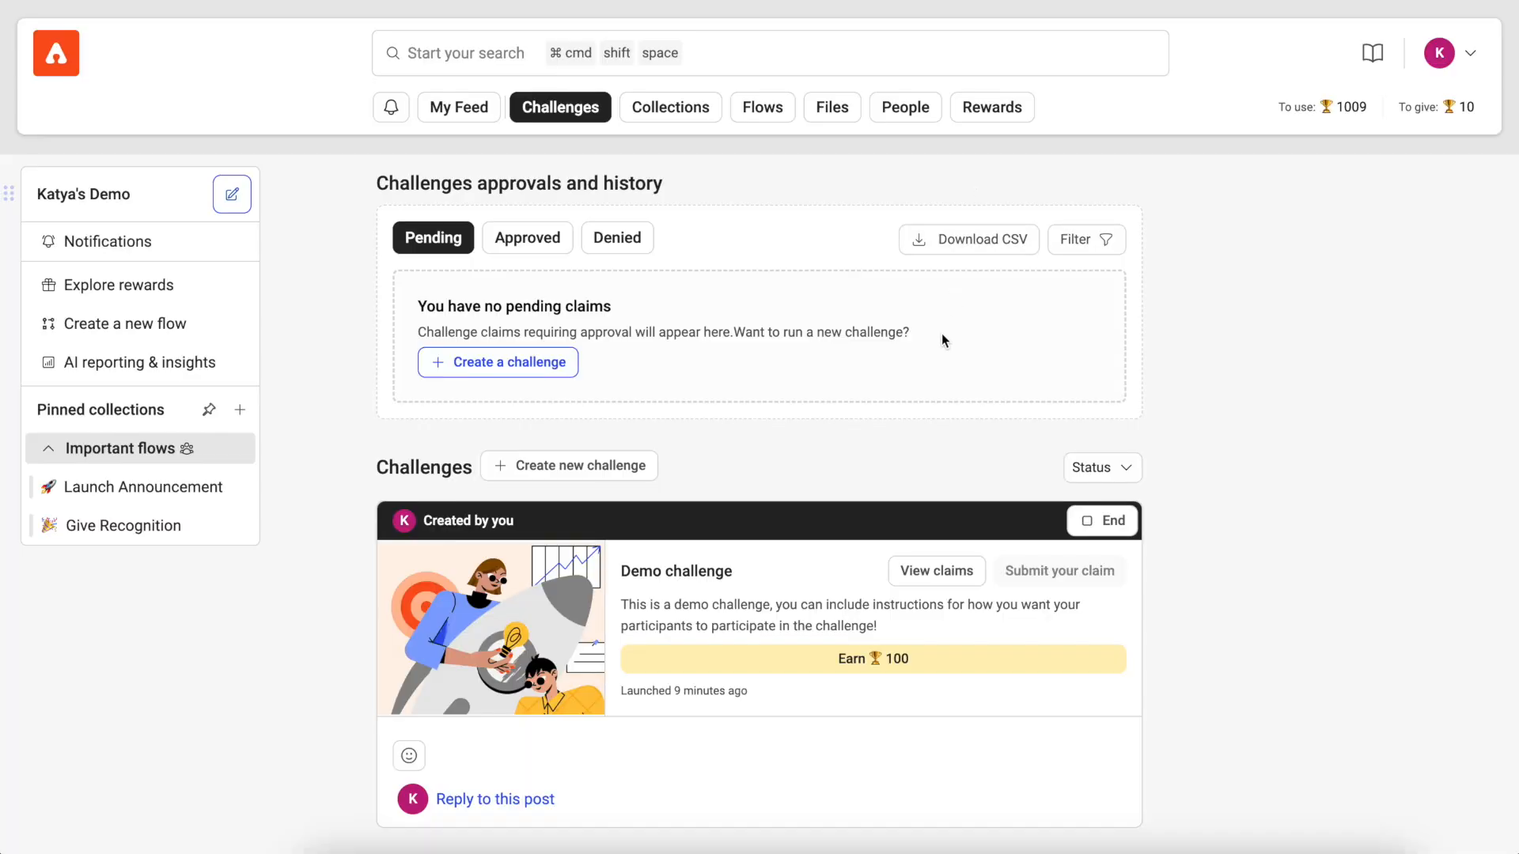
# Step: Examine the details of the approved claims in the challenge approvals history
pyautogui.click(534, 239)
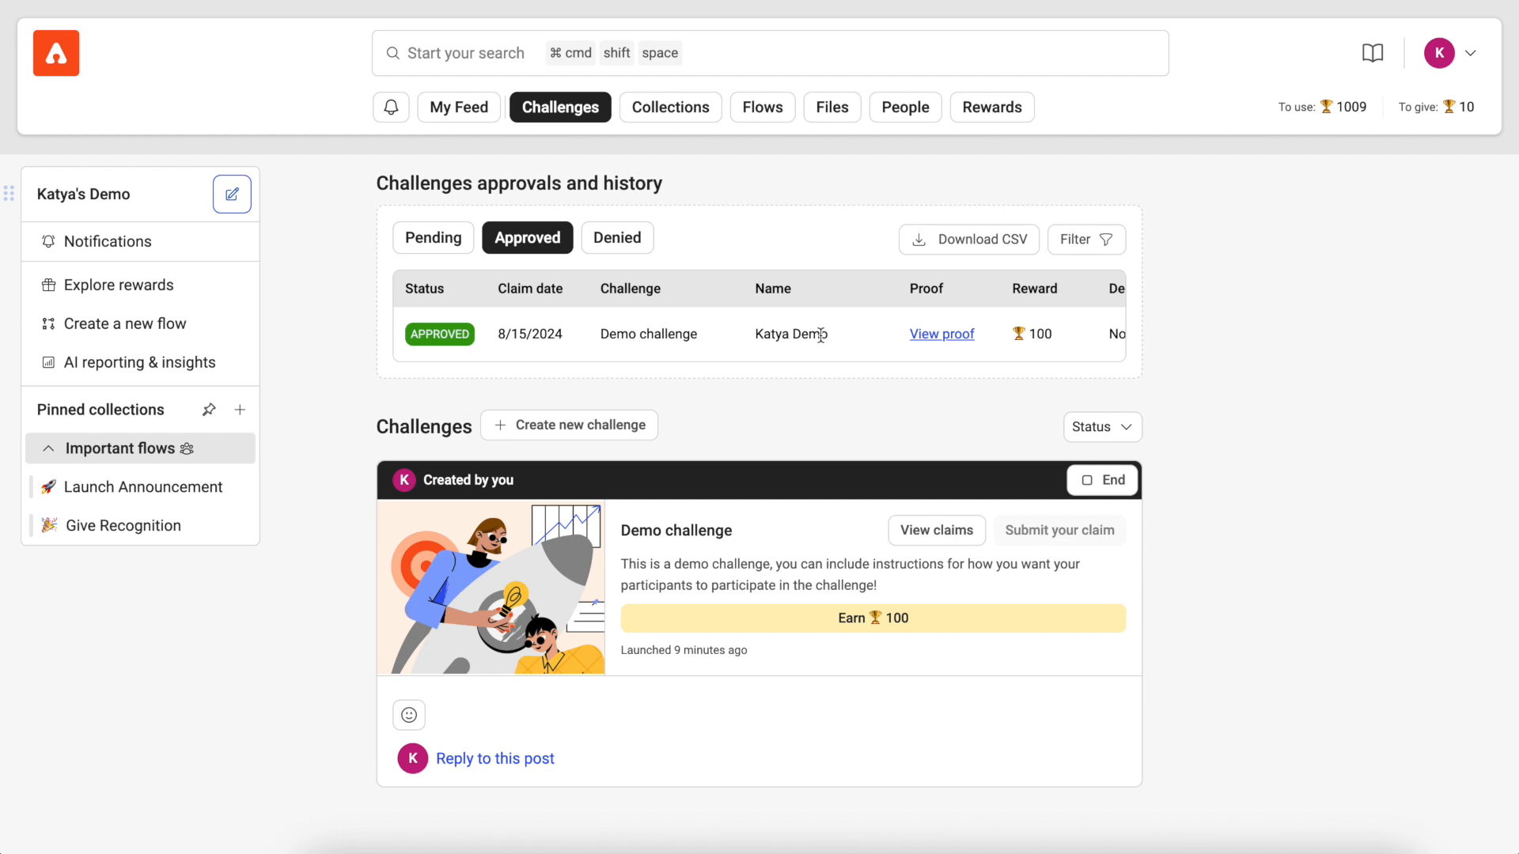
pyautogui.hscroll(5, 929, 339)
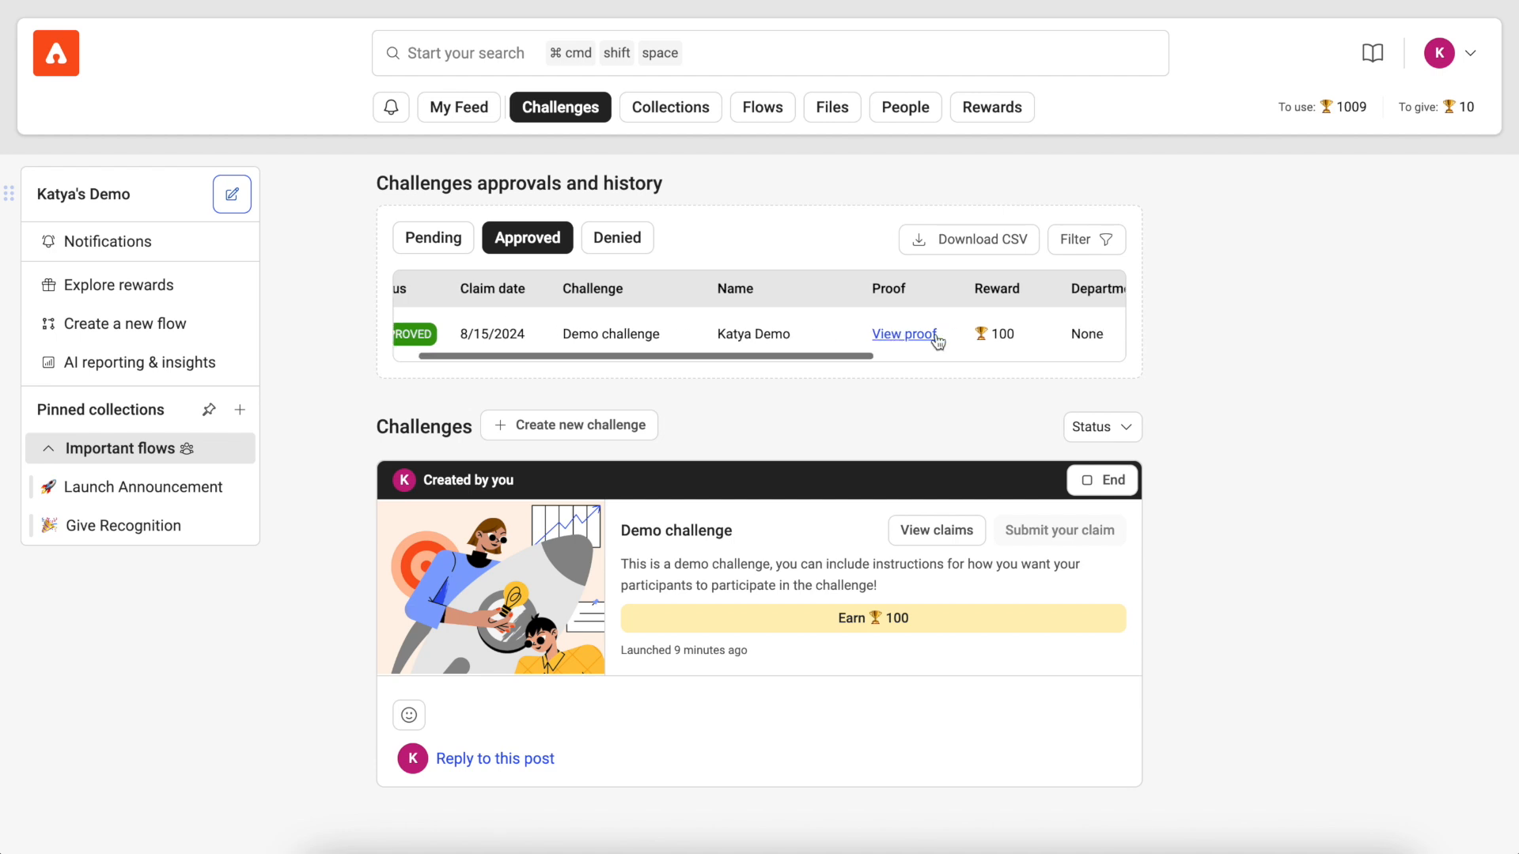
pyautogui.hscroll(-5, 937, 334)
pyautogui.hscroll(-1, 910, 336)
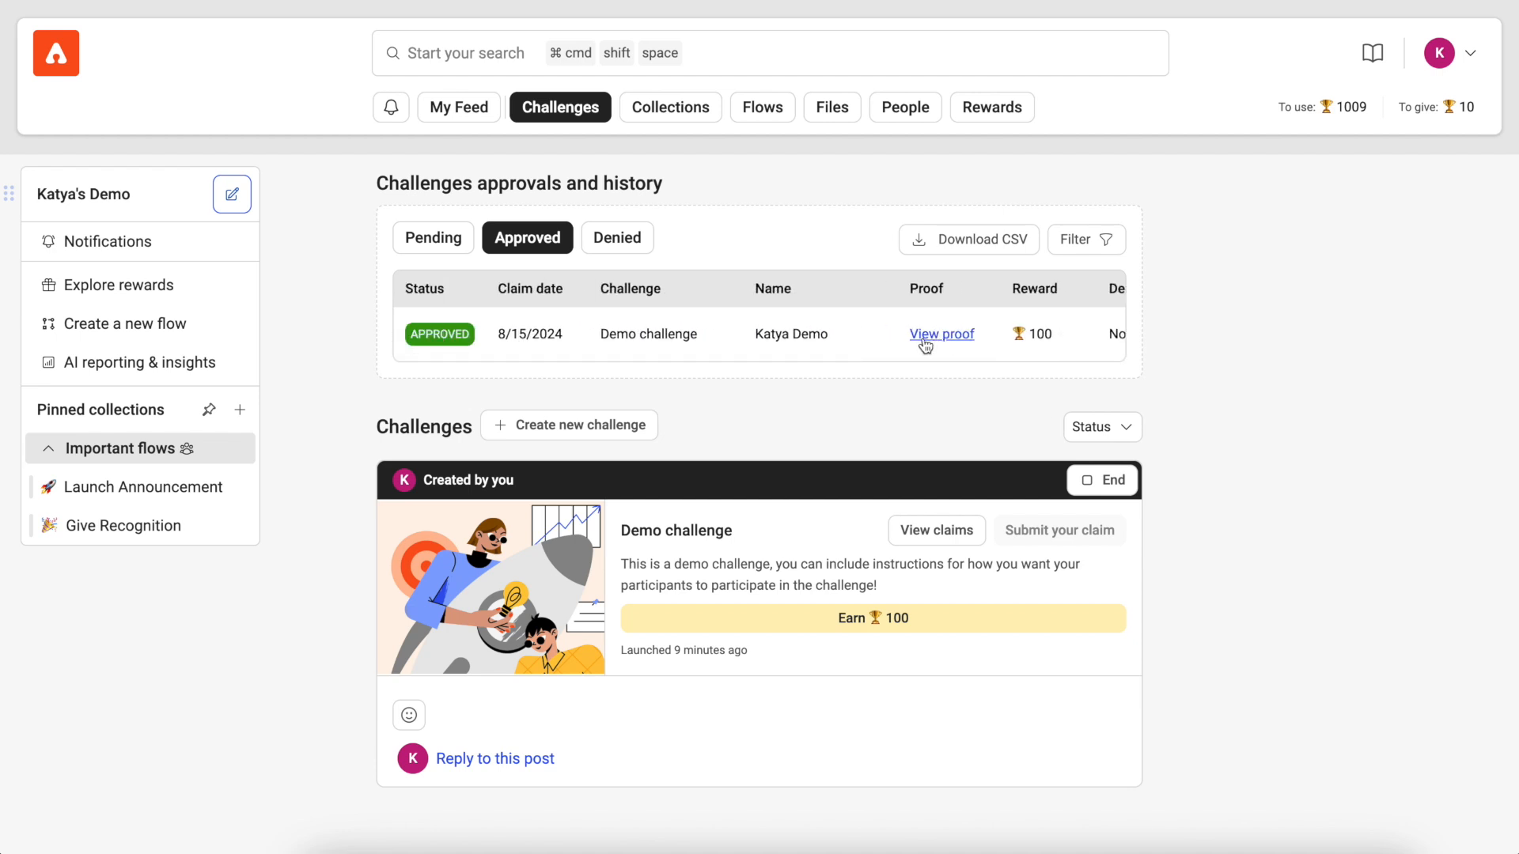